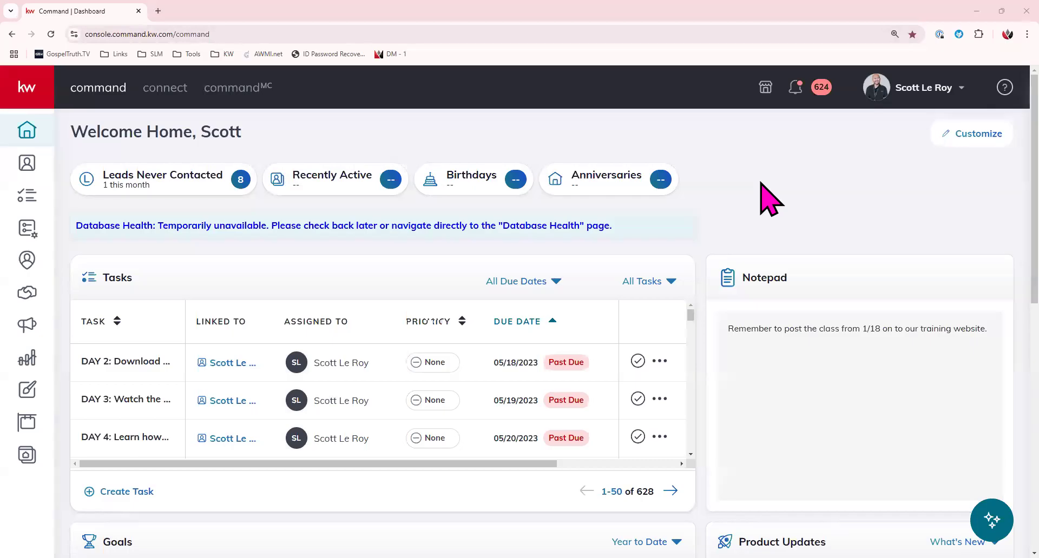
Customize the home dashboard by moving the Goals widget above Tasks and apply the new arrangement.
click(984, 132)
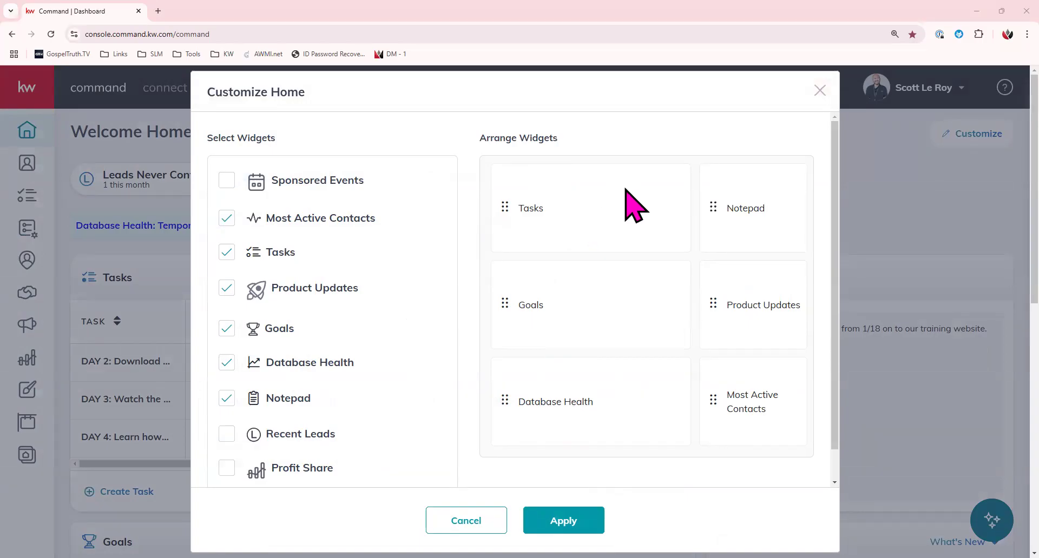
drag(593, 346, 584, 253)
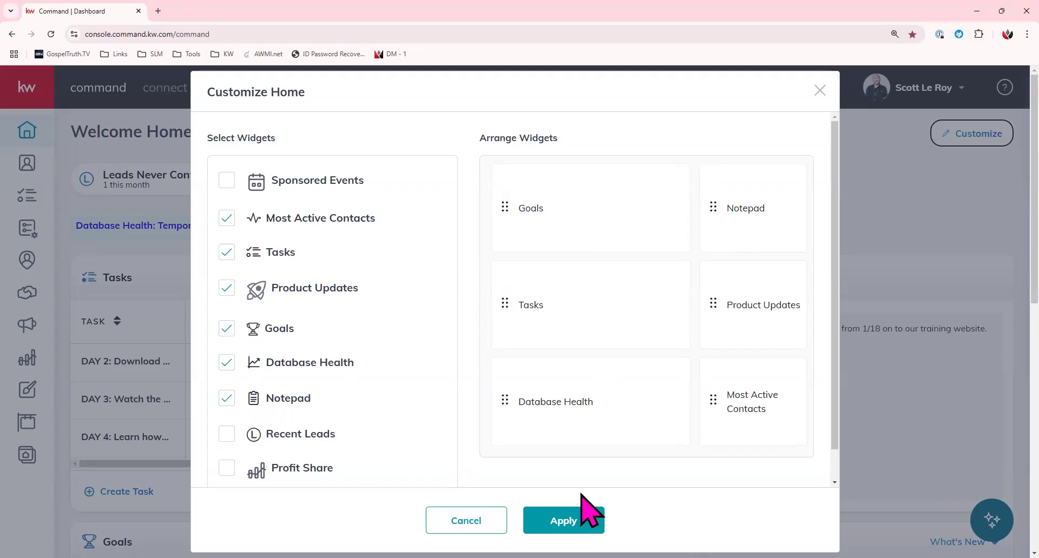
click(564, 520)
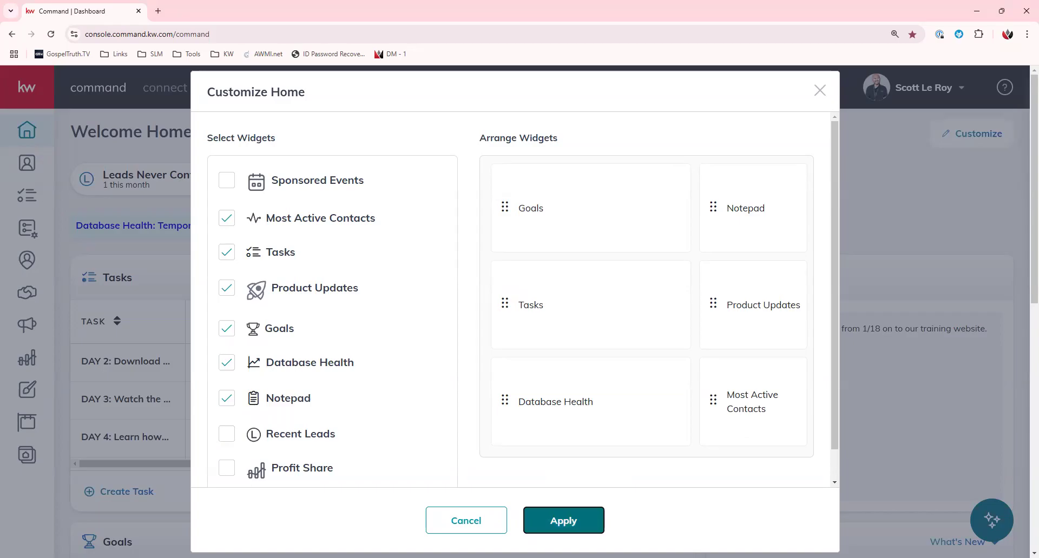
click(552, 524)
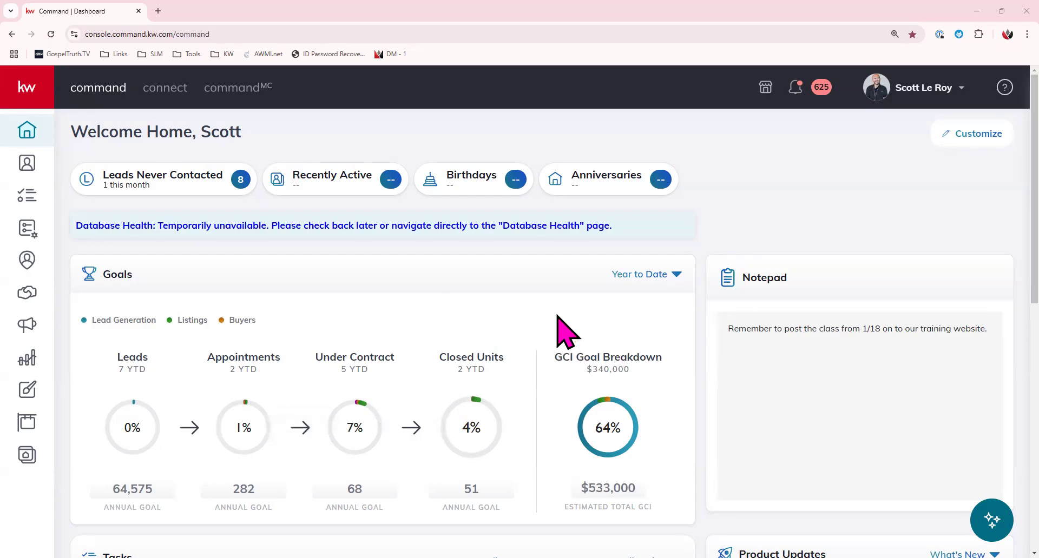
View the Goals widget's Month to Date figures and return it to Year to Date.
click(679, 282)
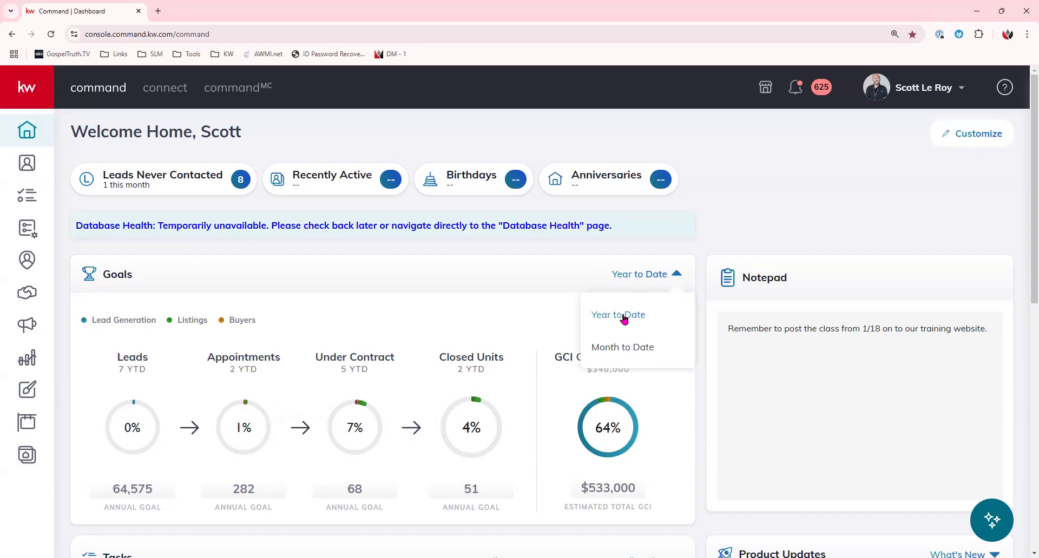
click(615, 350)
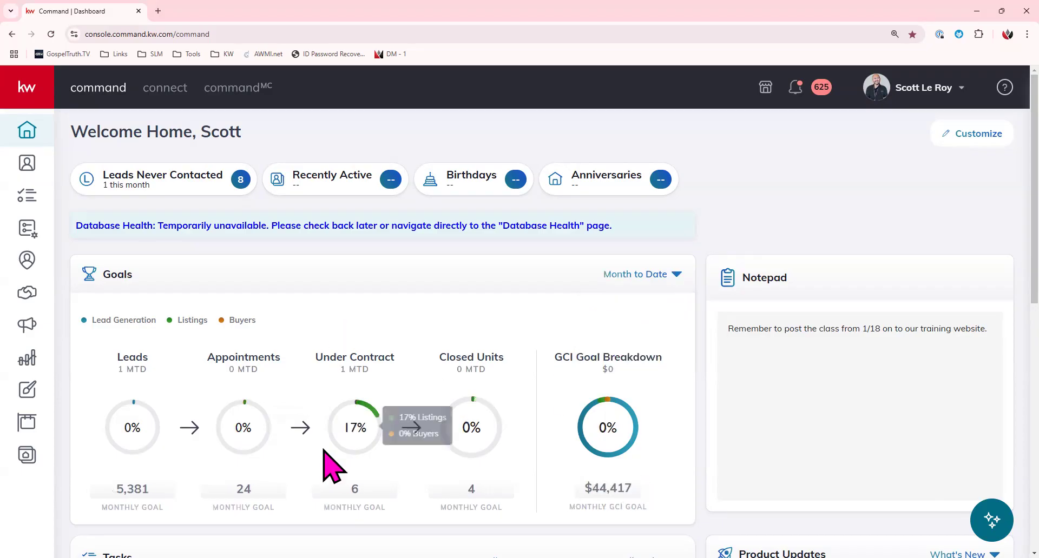
click(668, 276)
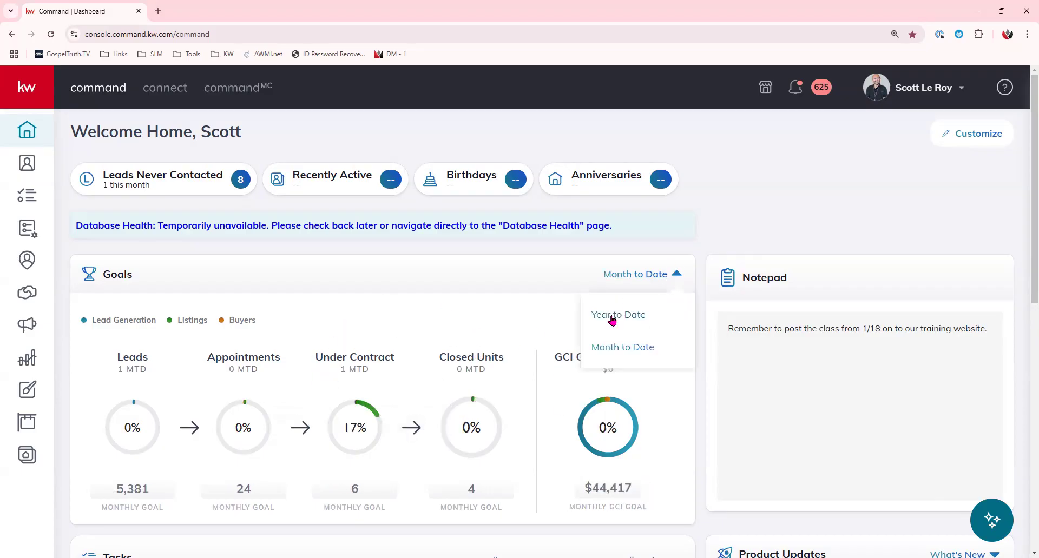
click(616, 317)
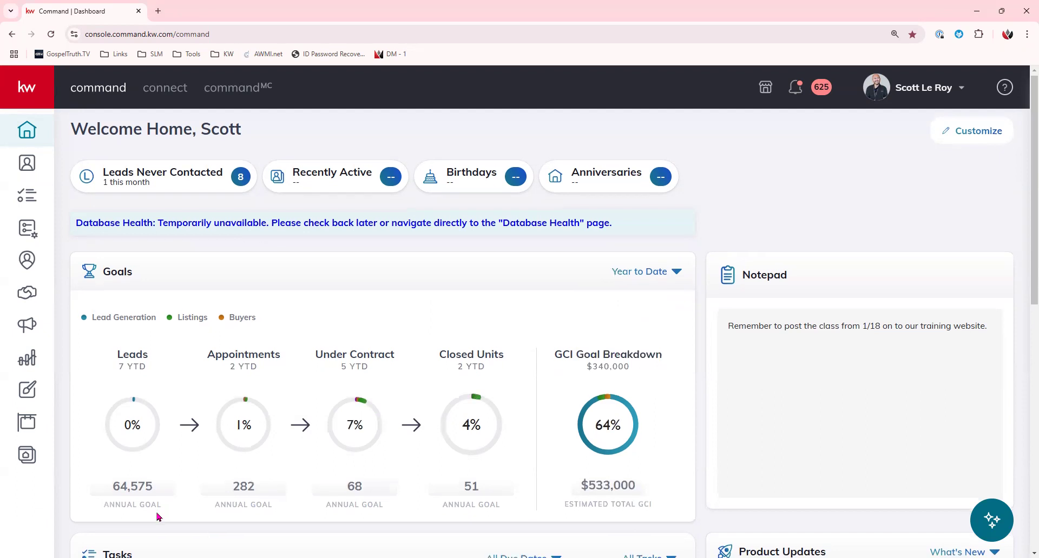
Examine the year-to-date goal rings and the GCI Goal Breakdown in the Goals widget.
scroll(158, 516, down, 1)
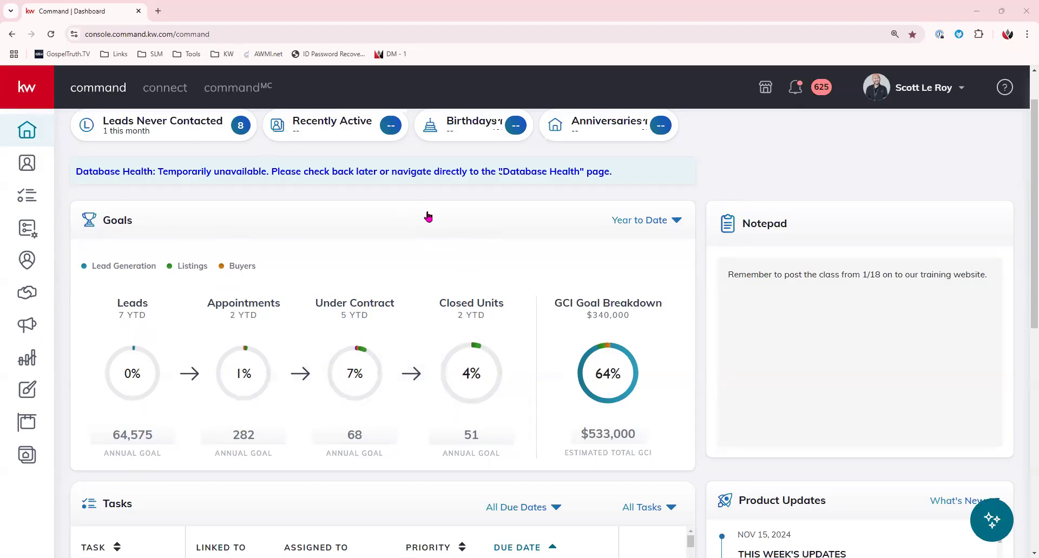
mouse_move(335, 325)
mouse_move(470, 372)
drag(581, 308, 673, 366)
click(671, 366)
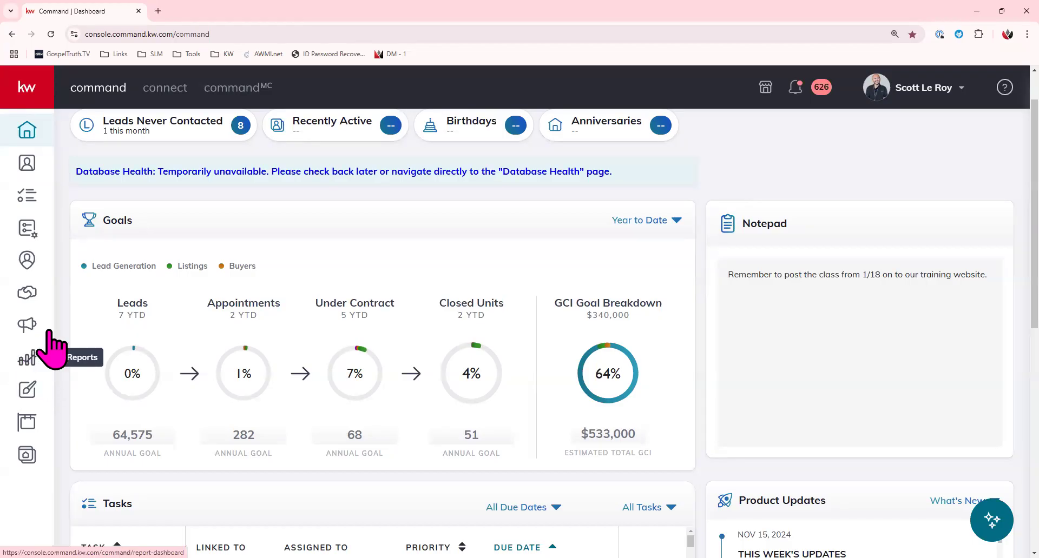
Open the Goals page in Reports and read the note about the Opportunities Applet as its data source.
click(34, 88)
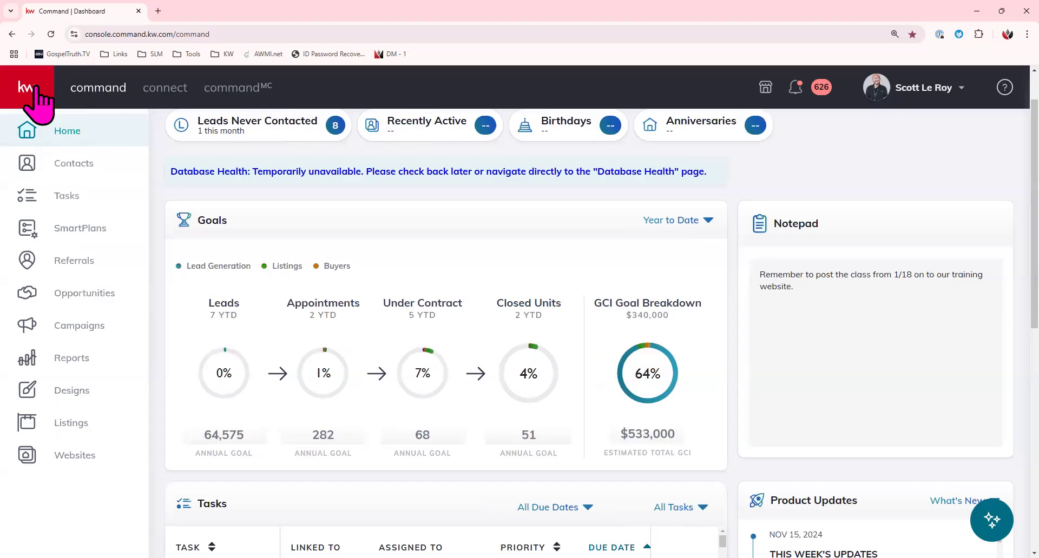
click(35, 88)
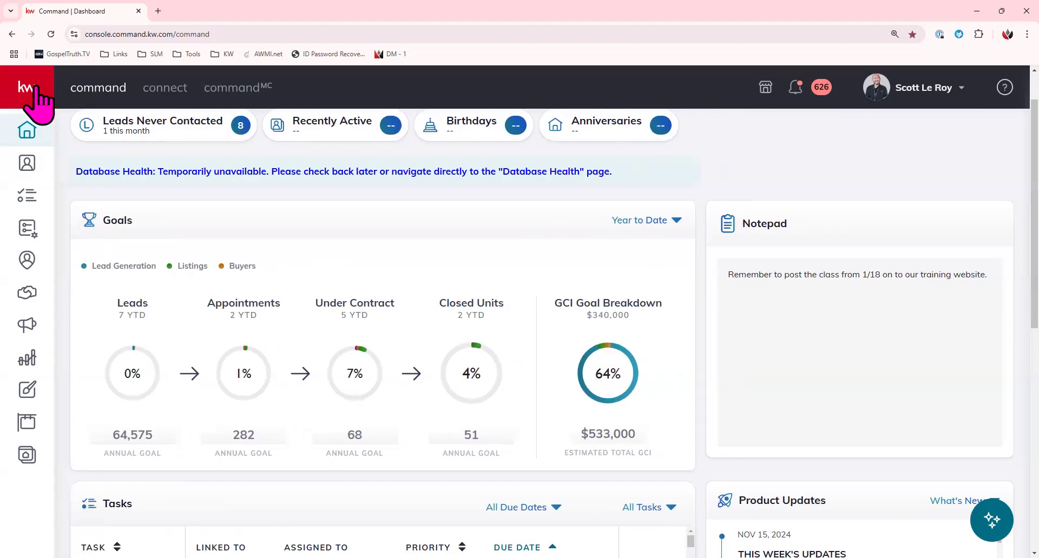
click(24, 364)
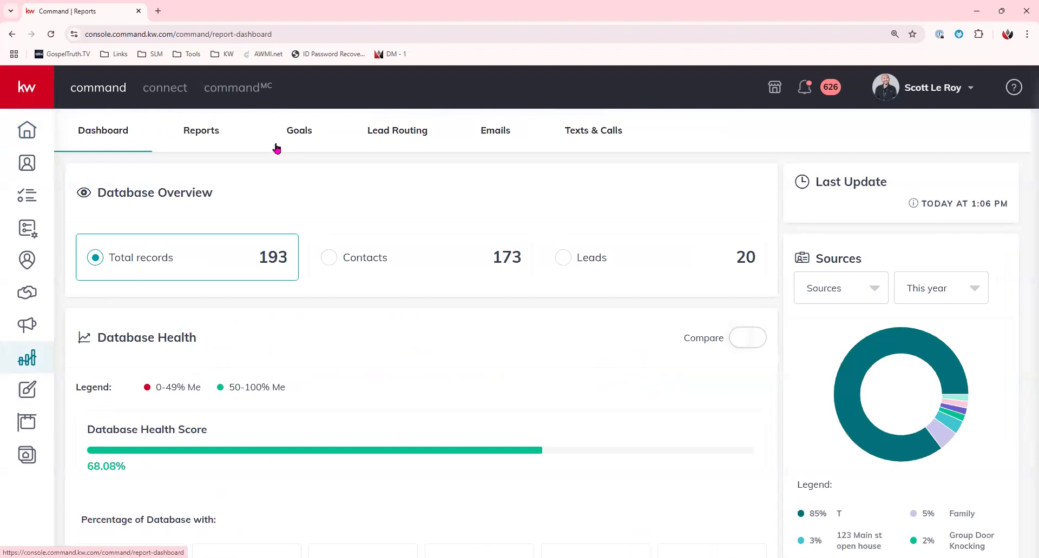
click(308, 137)
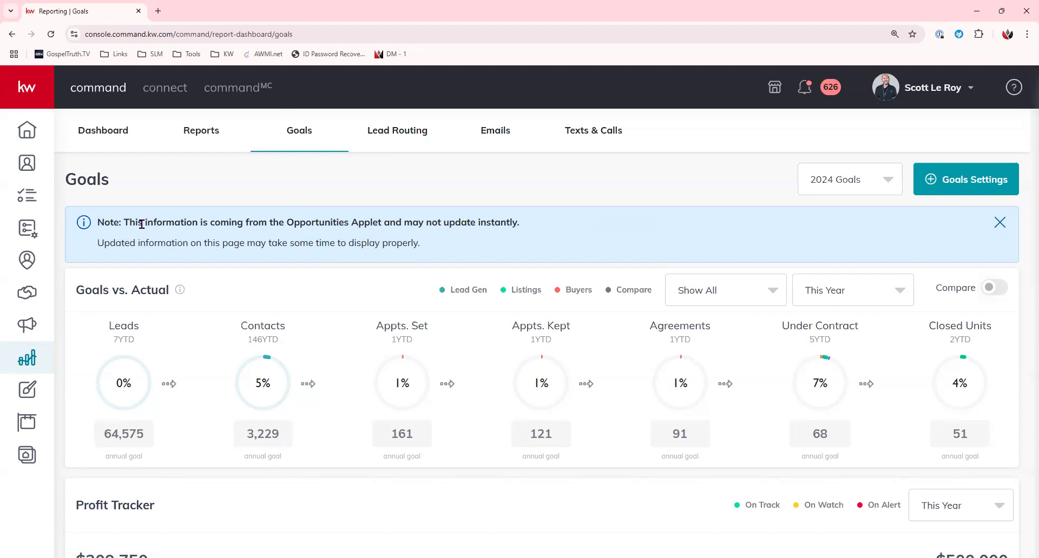
drag(124, 223, 564, 231)
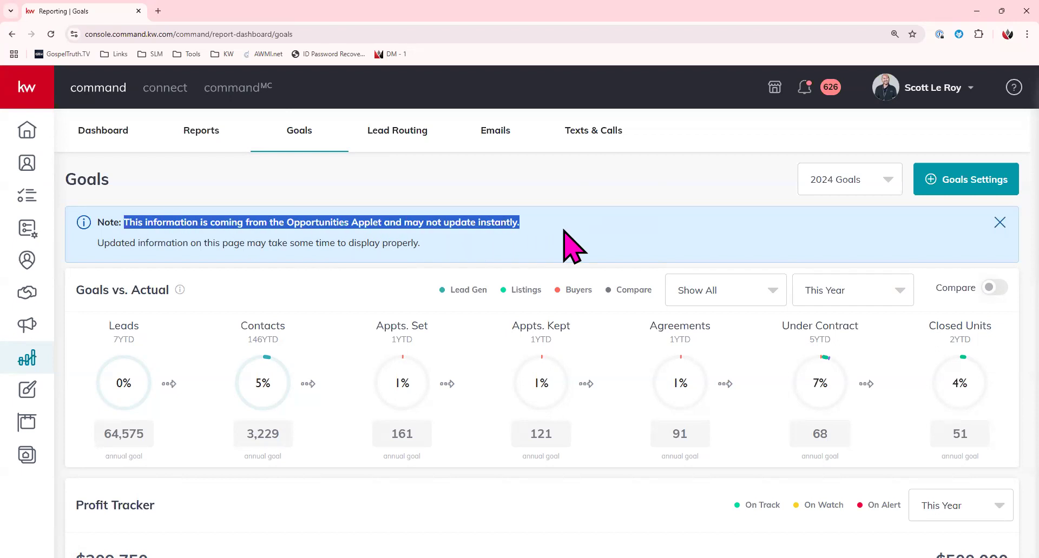
click(563, 231)
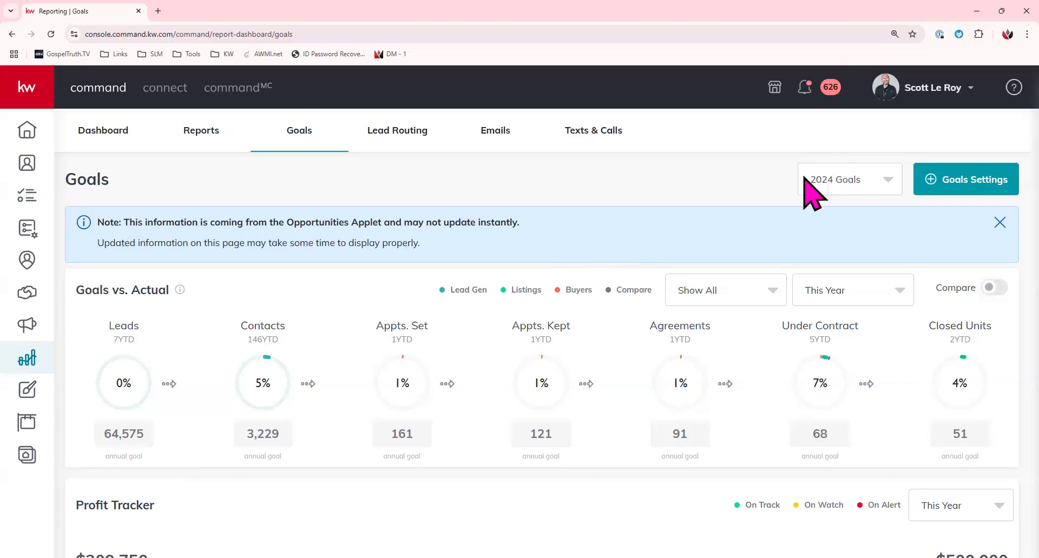
View the 2025 Goals, including the countdown, and switch back to the 2024 Goals.
click(890, 181)
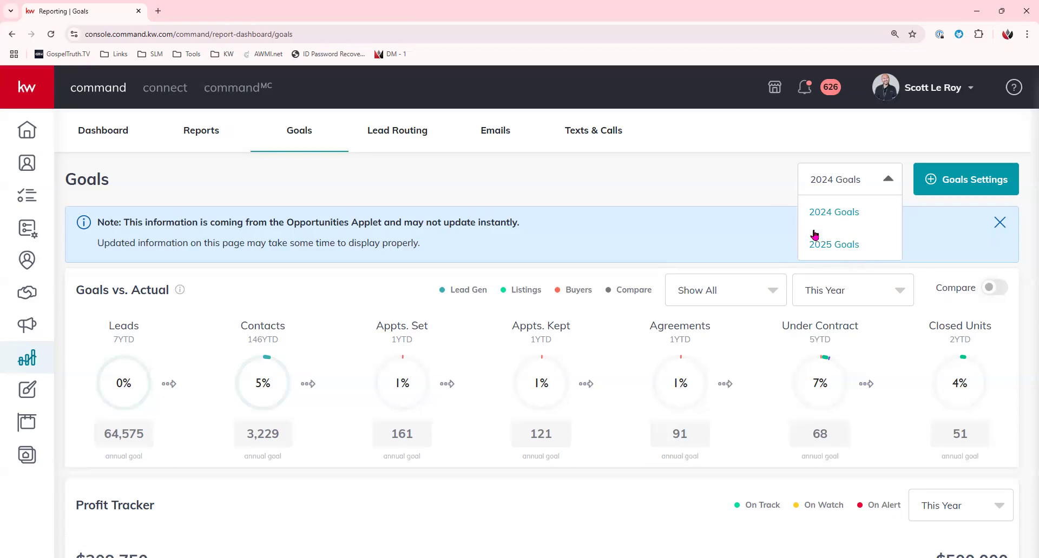
click(822, 252)
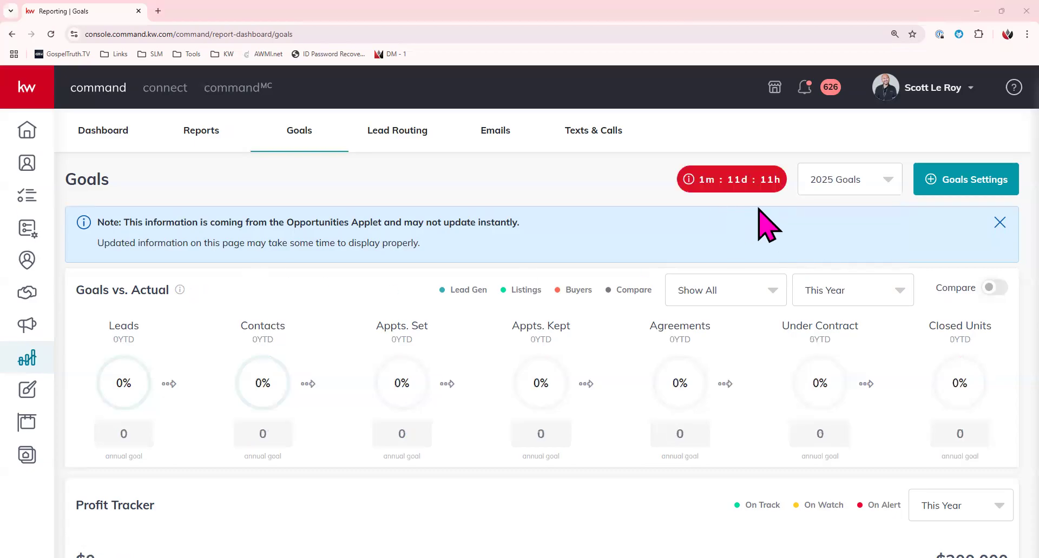
mouse_move(689, 189)
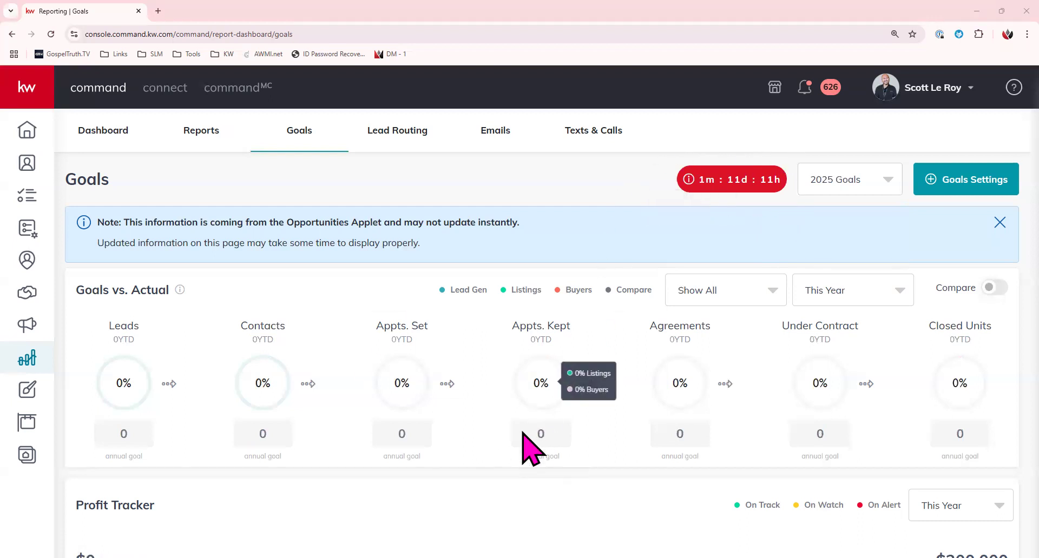
click(864, 219)
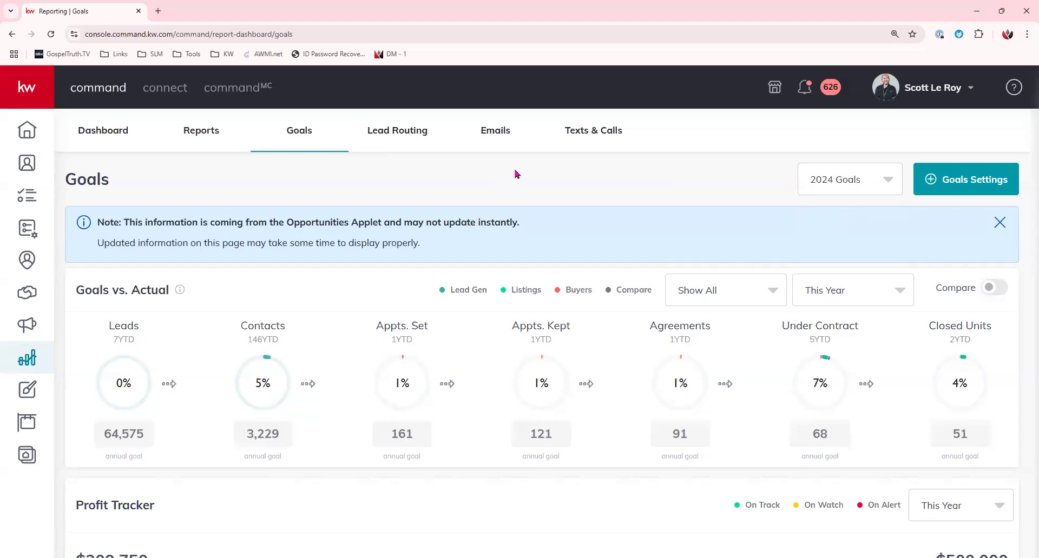
Review the opportunity type and time period filter options for Goals vs. Actual, leaving Show All and This Year selected.
scroll(517, 173, down, 1)
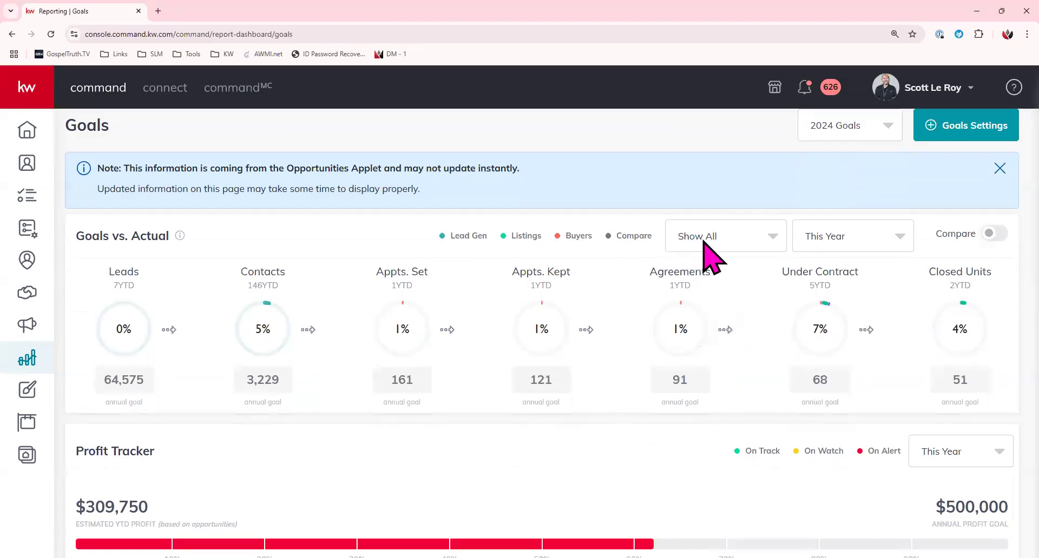
click(764, 239)
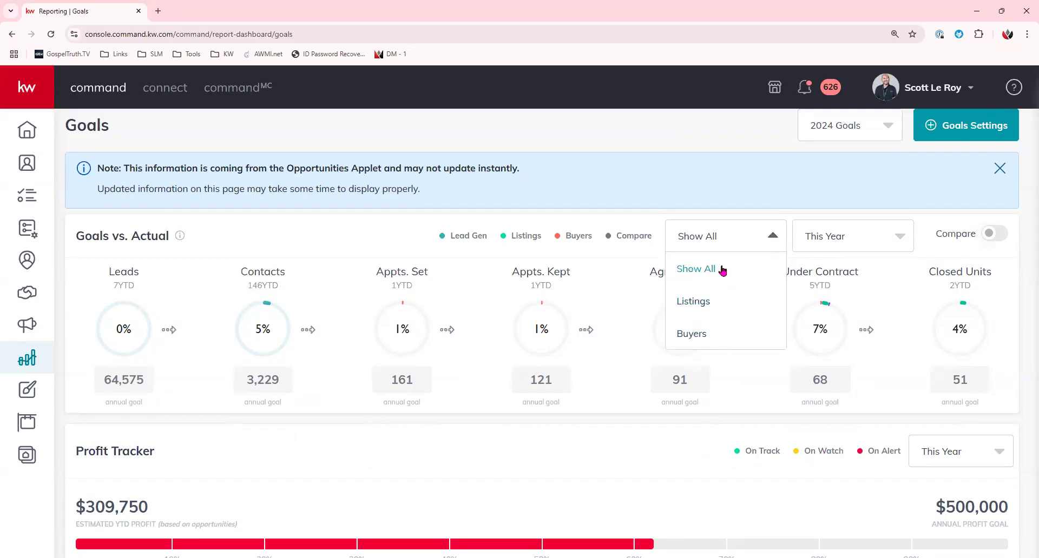
click(885, 232)
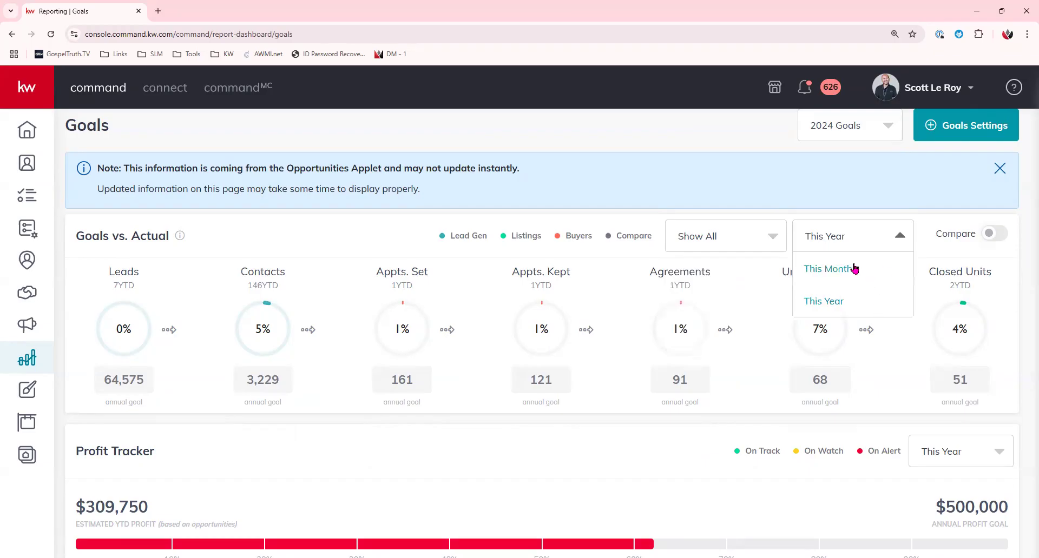
click(927, 217)
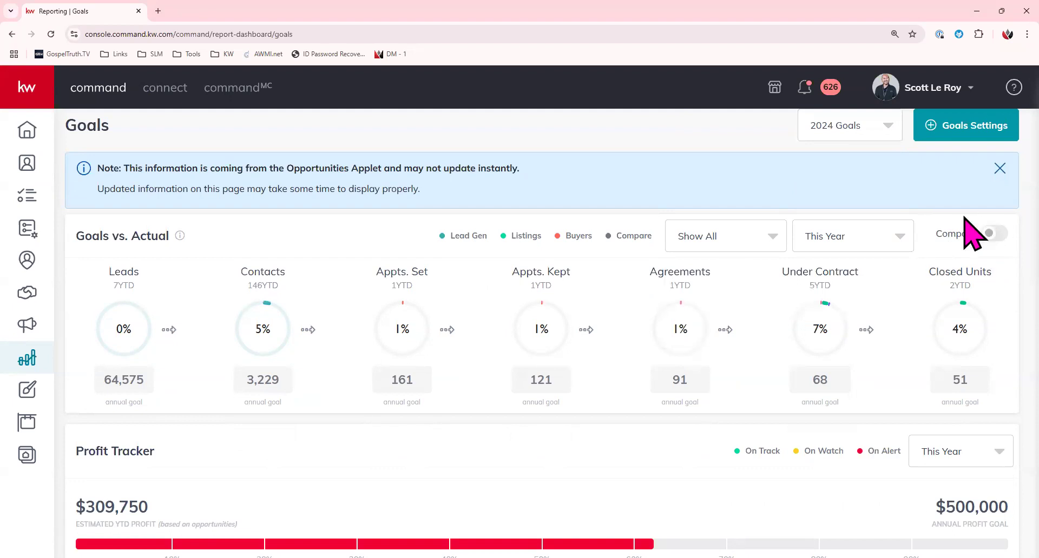
Enable the comparison in Goals vs. Actual and inspect the rings against all agents.
click(999, 242)
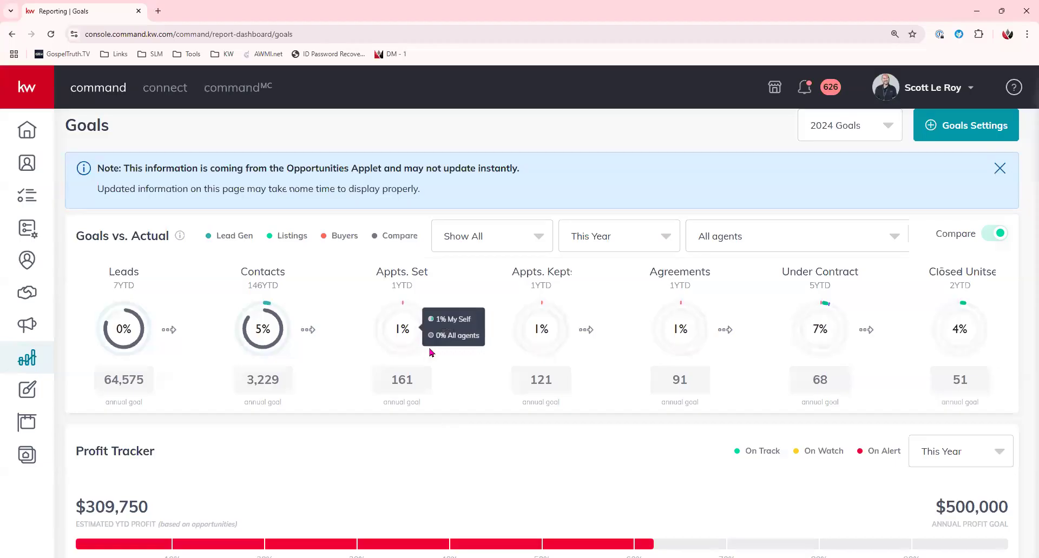
mouse_move(507, 341)
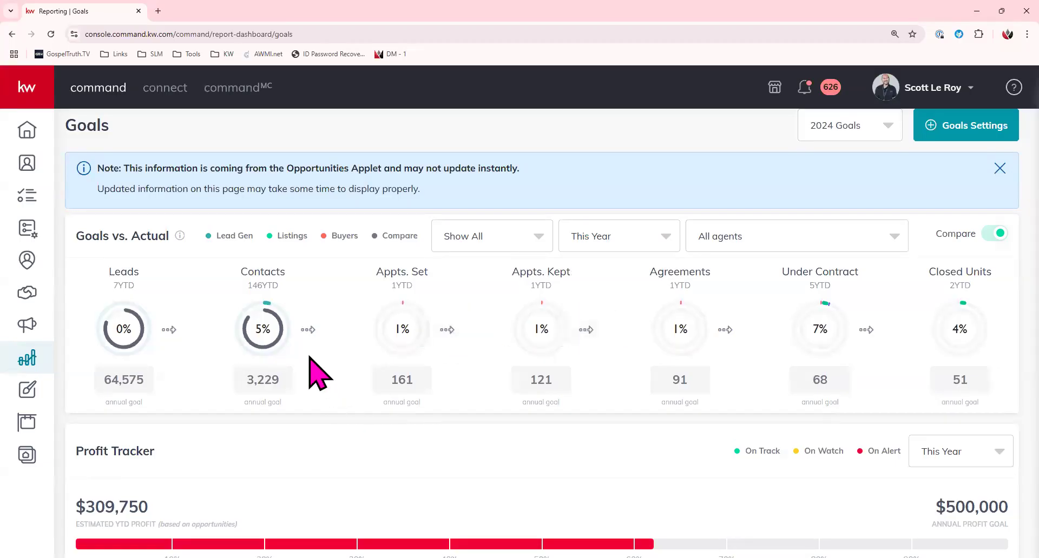
mouse_move(278, 336)
Compare against agents in the production bracket above mine and inspect the Under Contract and Contacts rings.
click(759, 243)
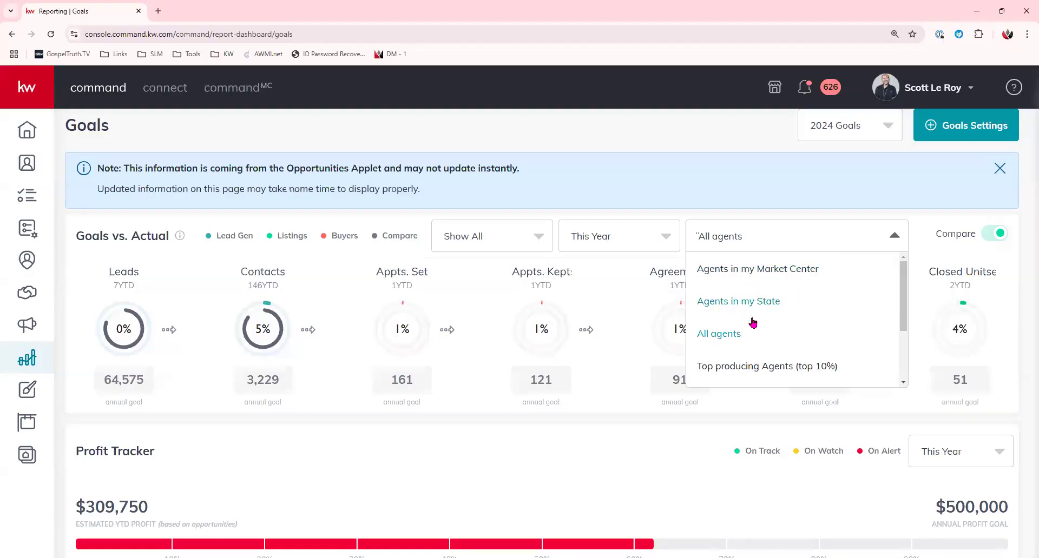
scroll(738, 346, down, 3)
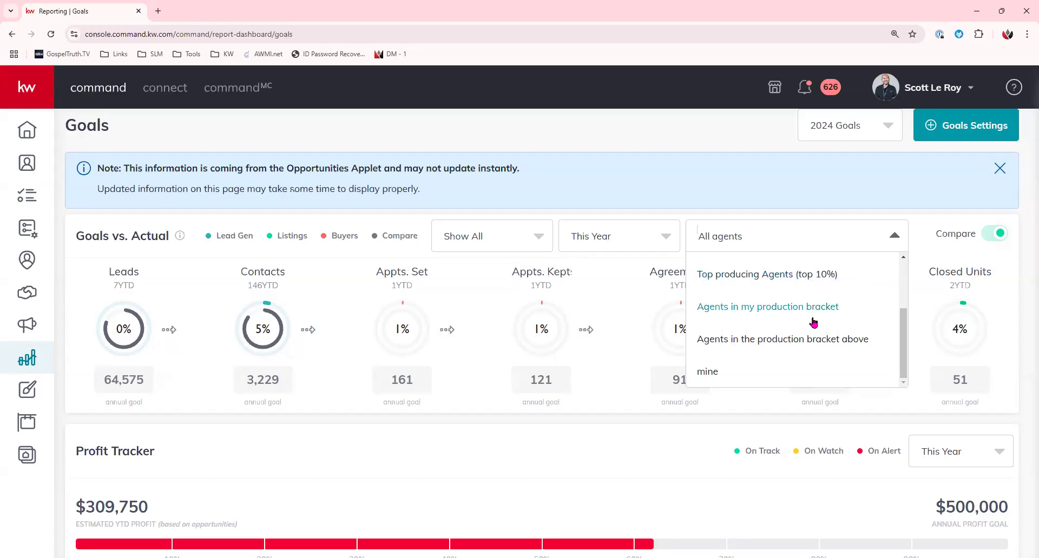
click(783, 352)
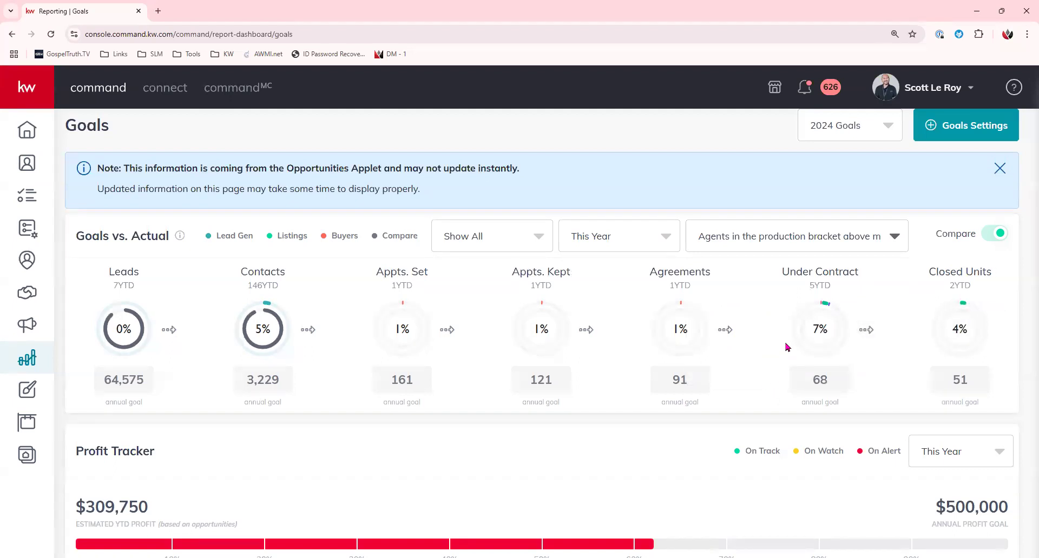
mouse_move(825, 330)
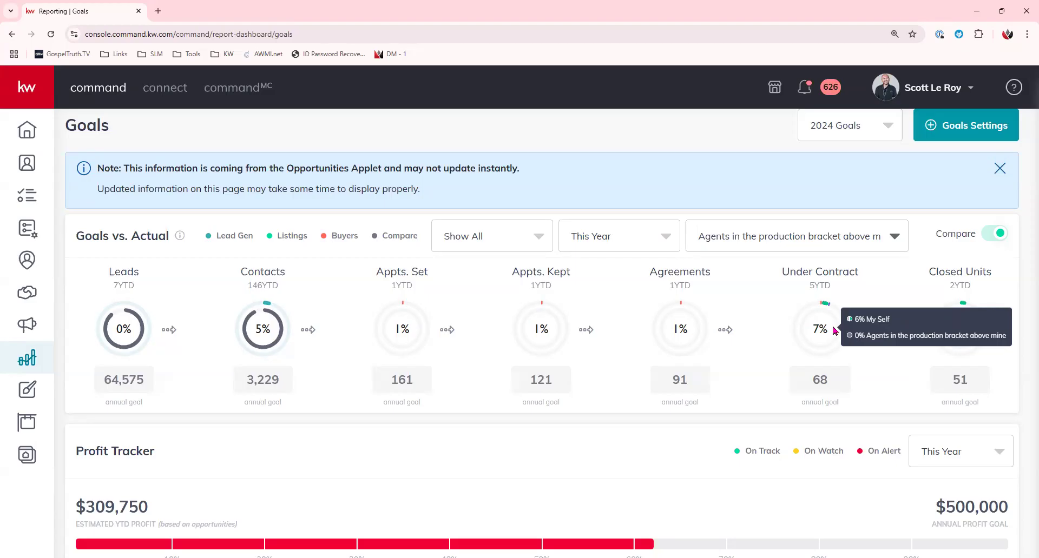
mouse_move(266, 331)
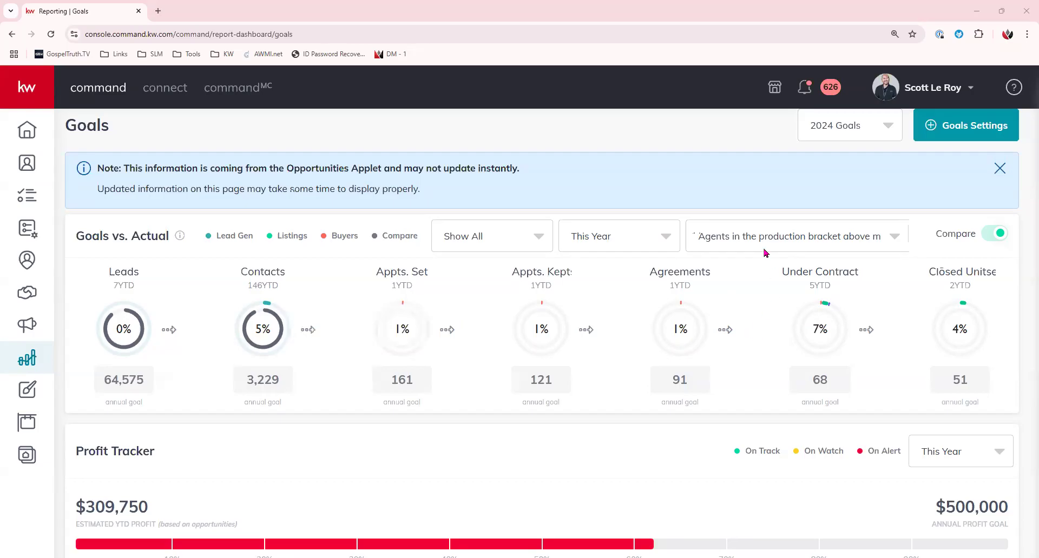
Turn off the comparison and inspect the listings and buyers breakdown for appointments set, appointments kept and agreements.
click(999, 238)
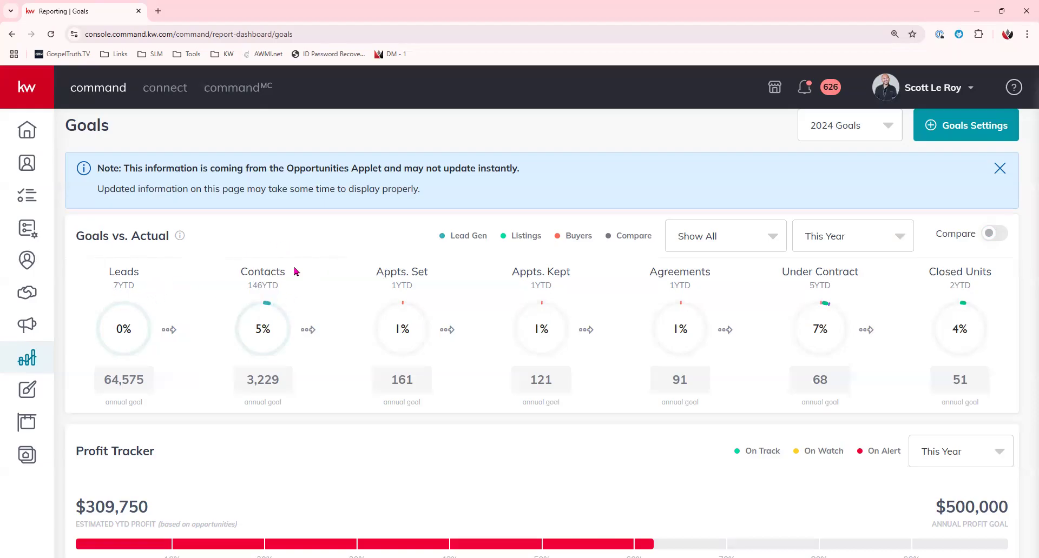
mouse_move(426, 301)
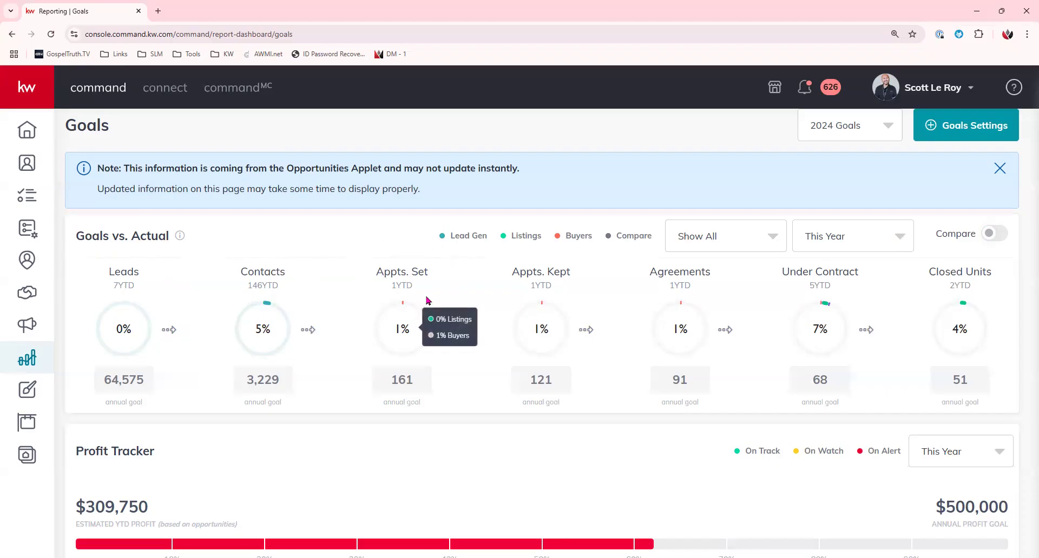
mouse_move(578, 297)
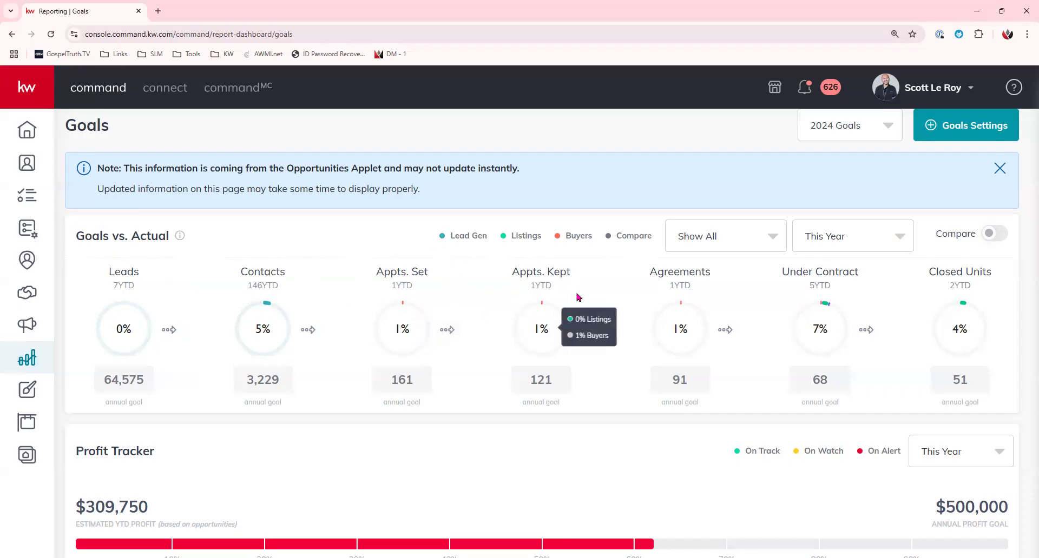
mouse_move(684, 297)
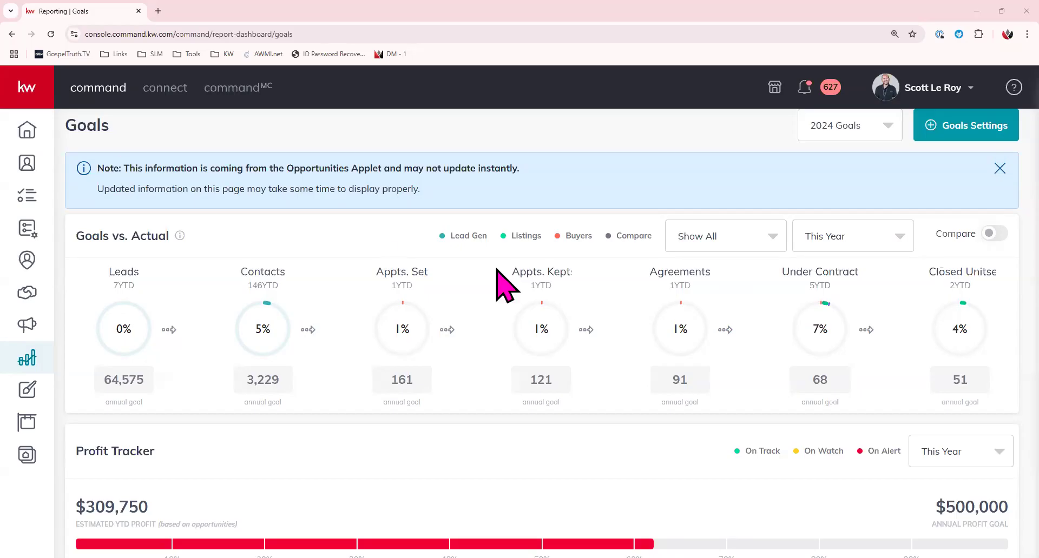
Inspect the Profit Tracker's status thresholds, progress bar and time period options, leaving This Year selected.
double_click(975, 290)
scroll(345, 433, down, 4)
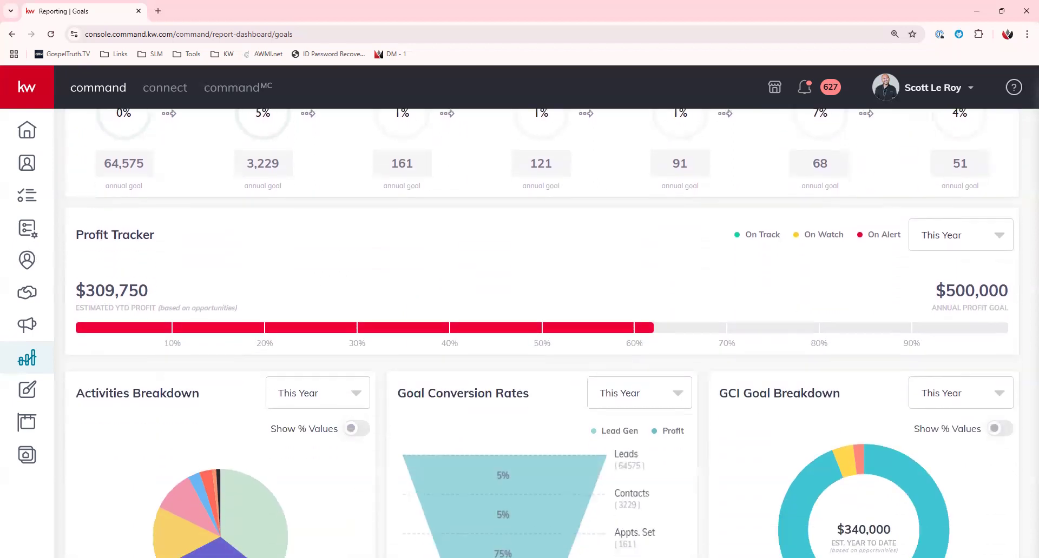
mouse_move(758, 236)
mouse_move(499, 325)
mouse_move(803, 239)
drag(803, 237, 838, 236)
mouse_move(885, 230)
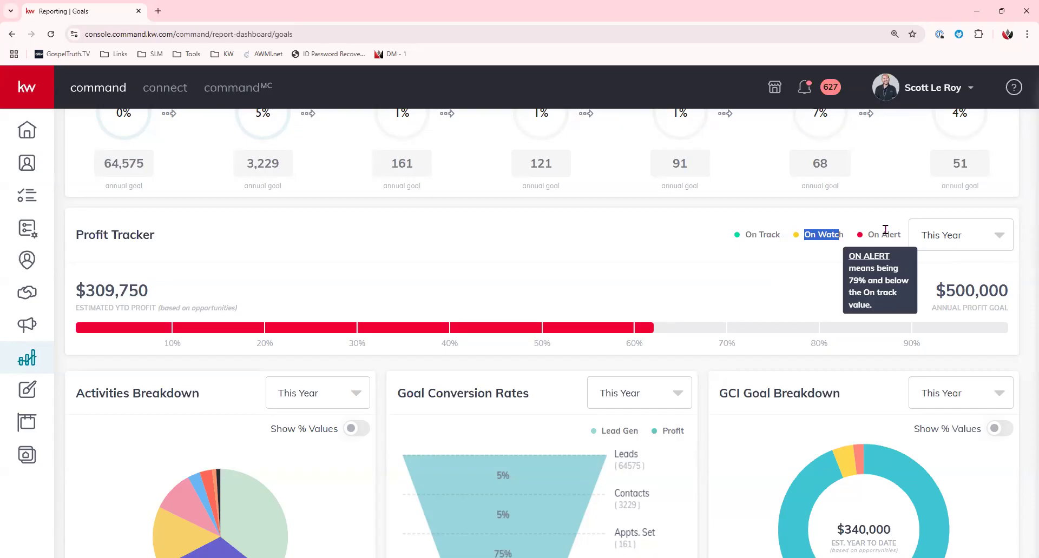
mouse_move(627, 332)
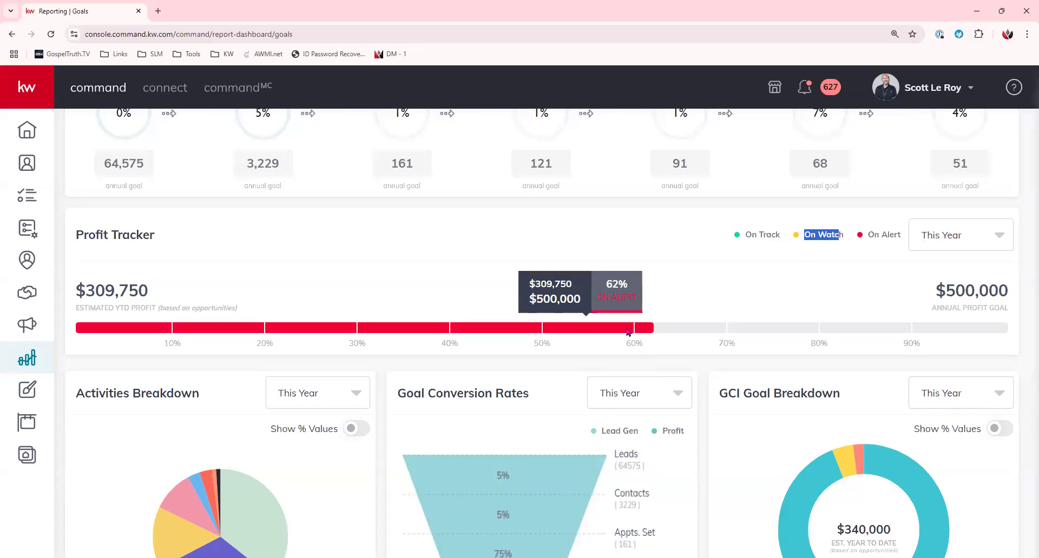
click(948, 245)
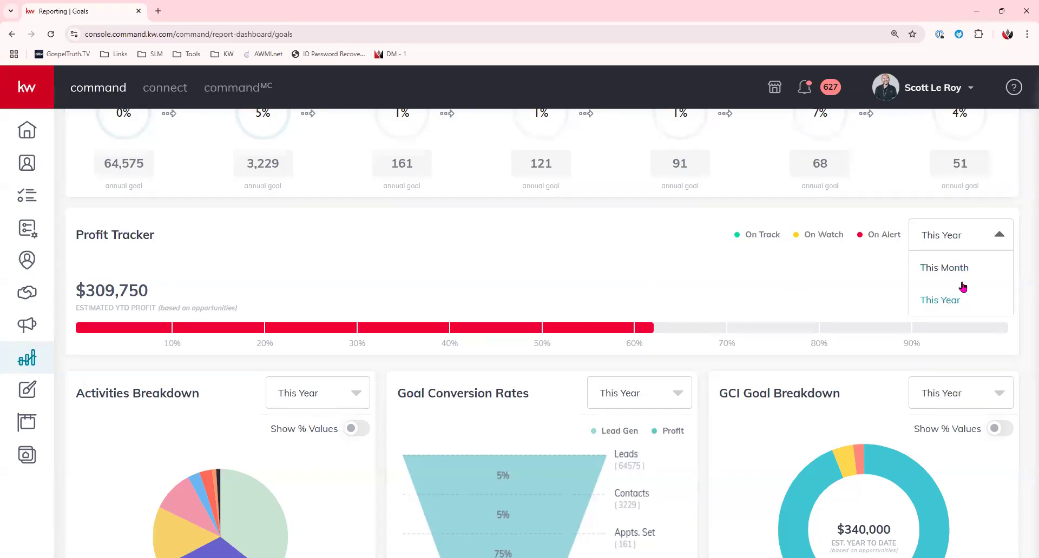
click(503, 223)
Inspect the Emails and Search Neighborhoods slices in Activities Breakdown and turn on its percentage values.
scroll(503, 225, down, 4)
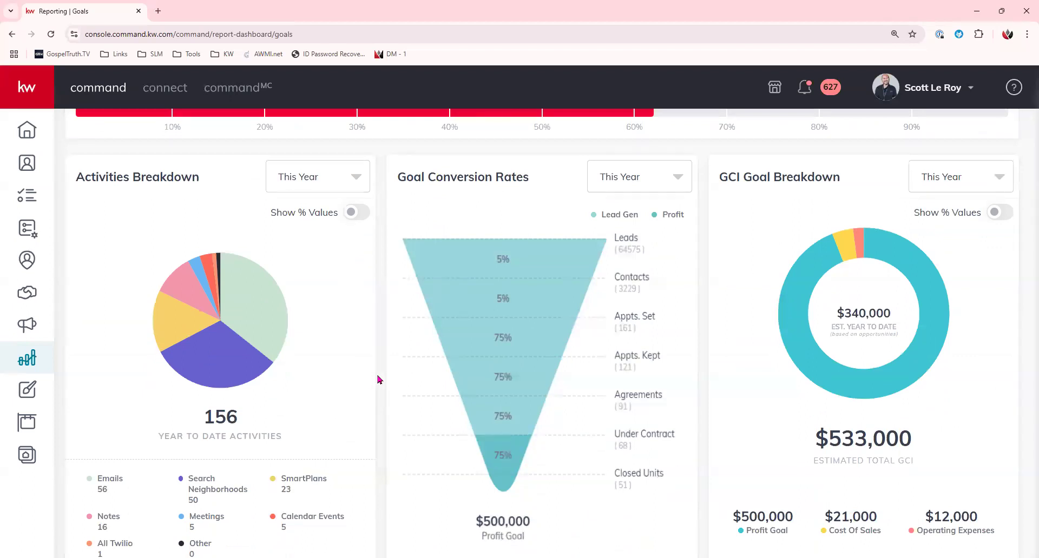
scroll(378, 380, down, 1)
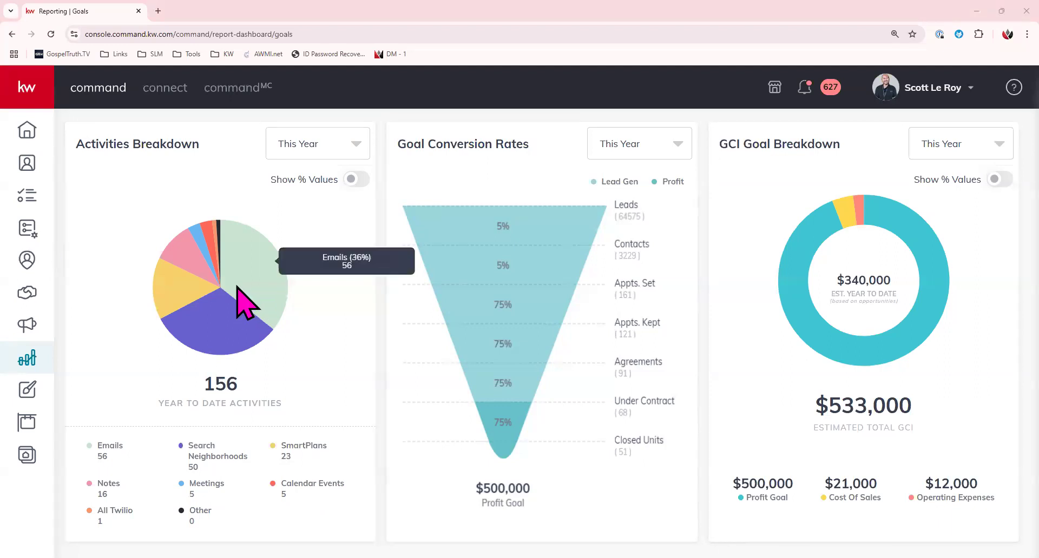
mouse_move(256, 264)
mouse_move(197, 325)
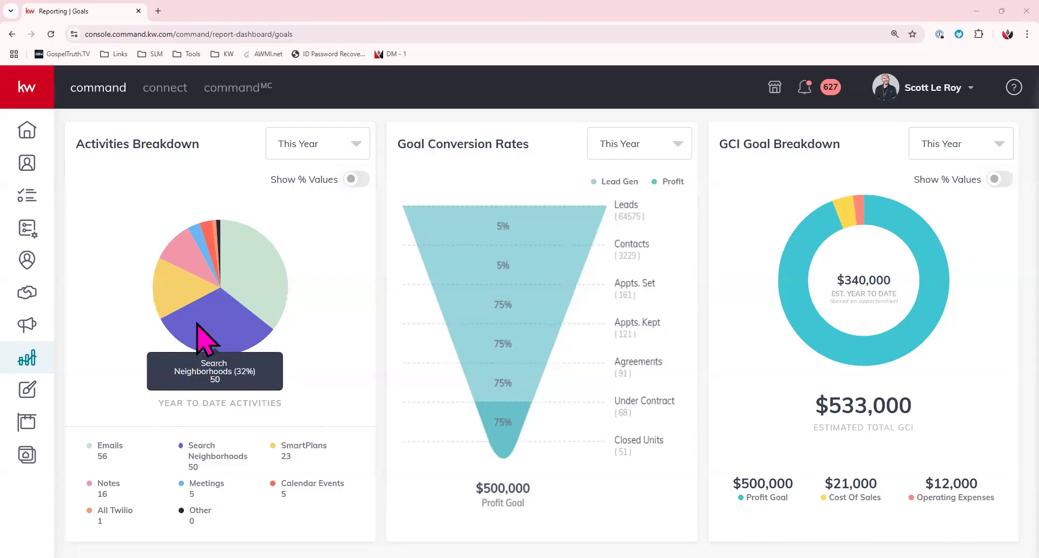
click(362, 180)
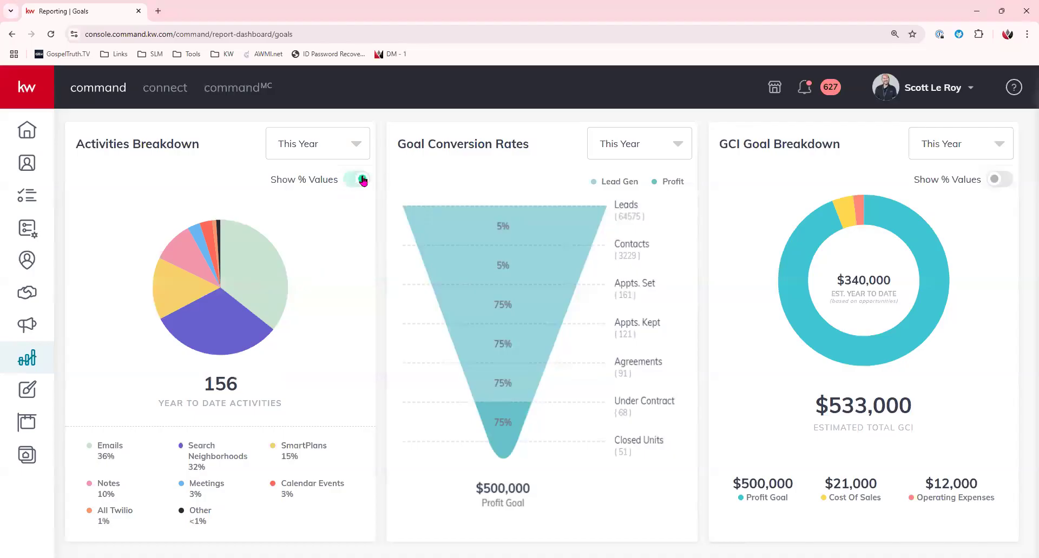
Check the period options for Activities Breakdown, keeping This Year, and set Goal Conversion Rates to This Month.
click(349, 147)
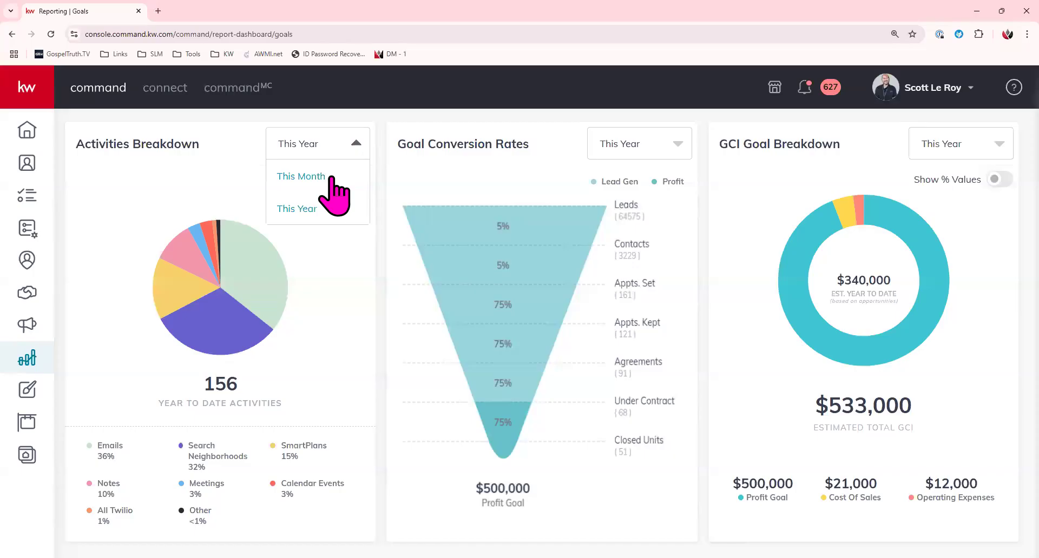
click(319, 271)
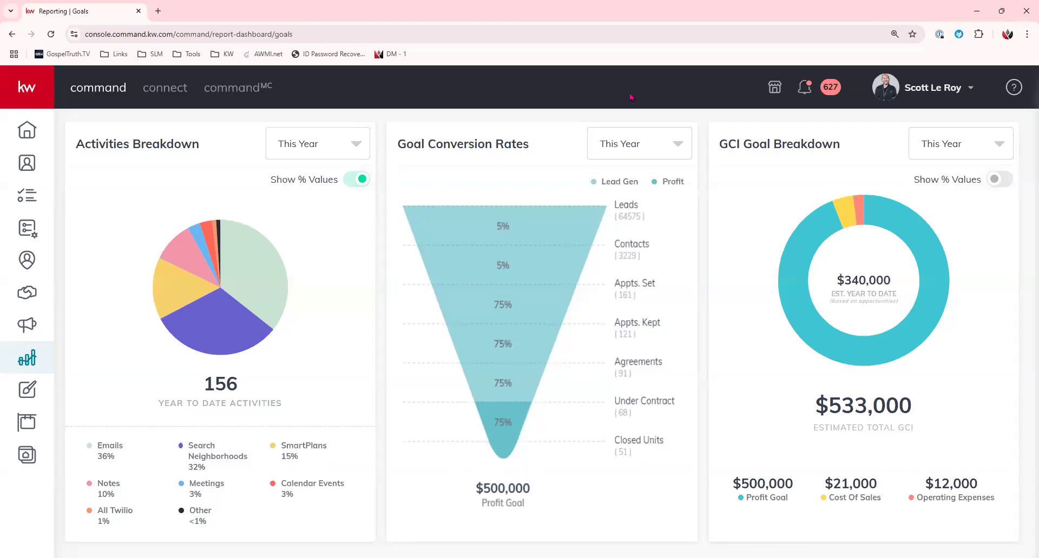
click(668, 152)
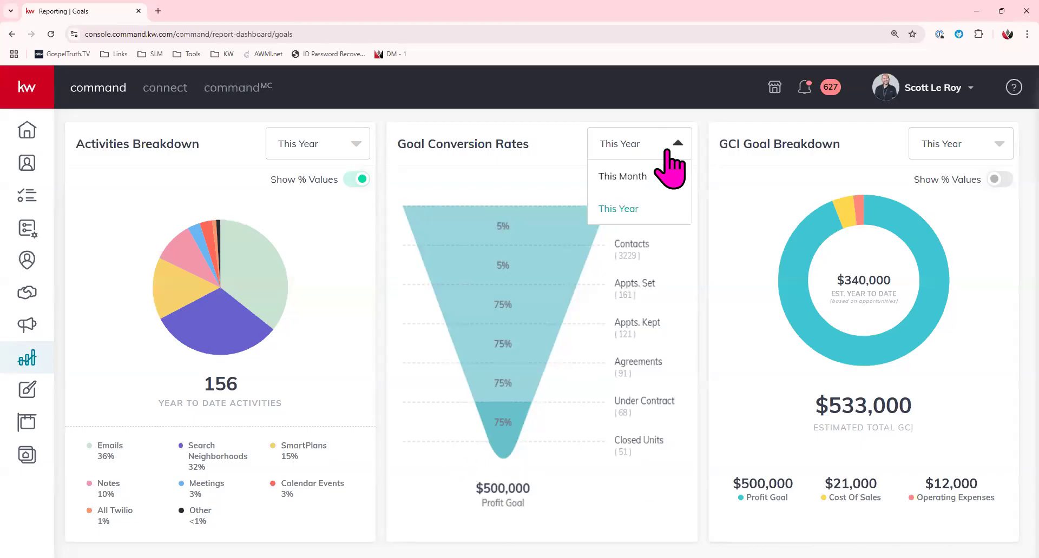
click(665, 177)
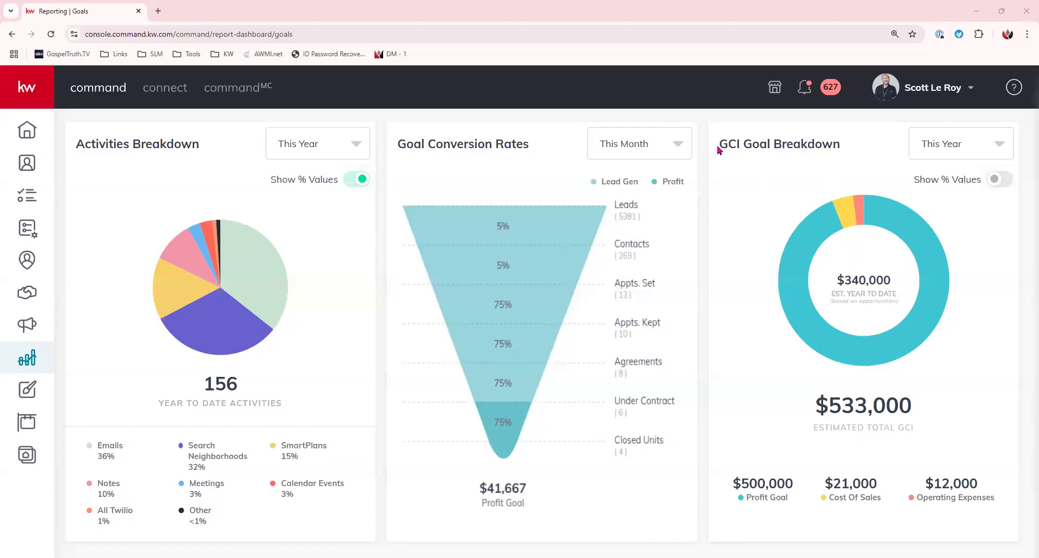
Examine the GCI Goal Breakdown's estimated total GCI and the Profit Goal portion of its ring.
drag(719, 149, 849, 162)
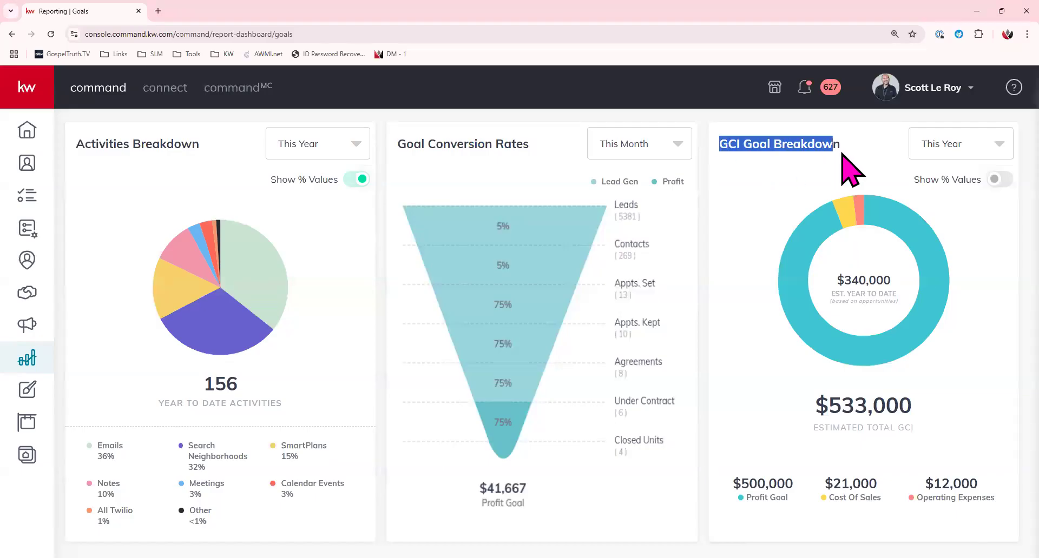
click(981, 322)
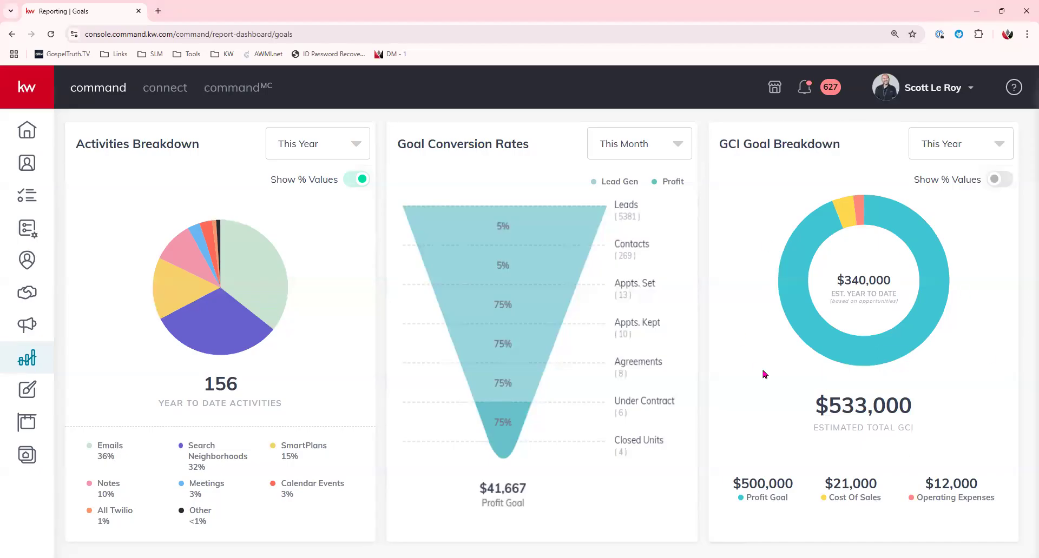
drag(819, 428, 918, 436)
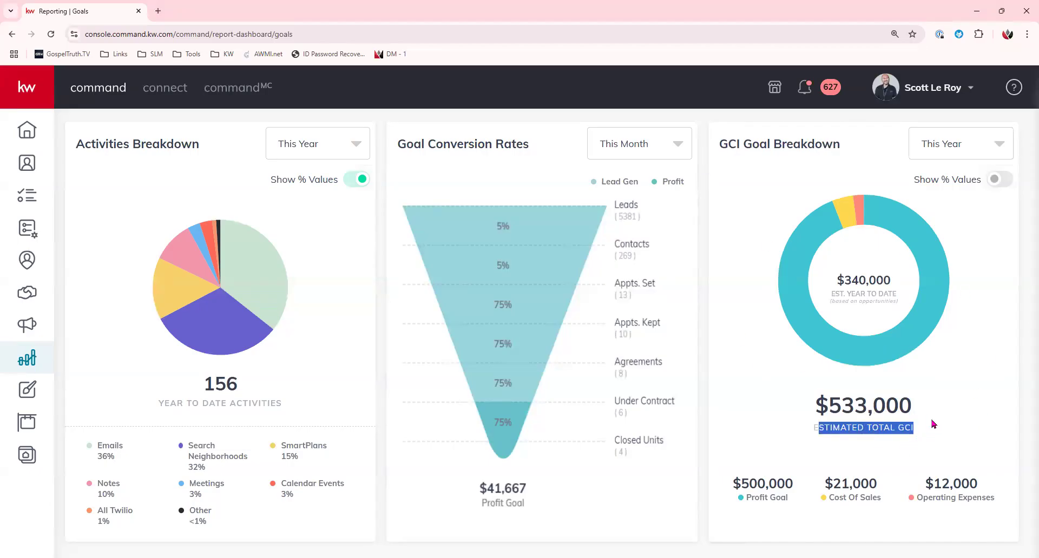
click(933, 424)
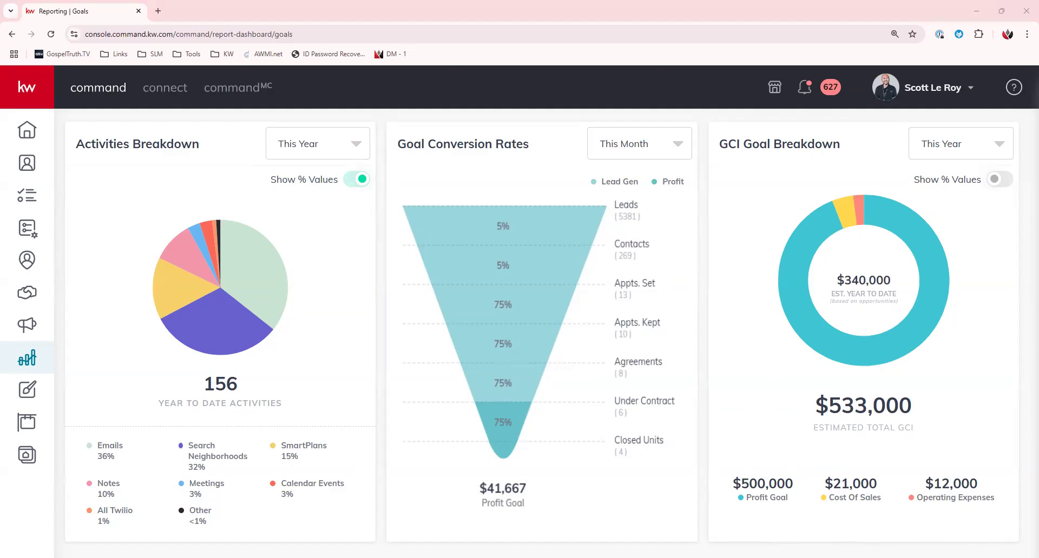
mouse_move(931, 251)
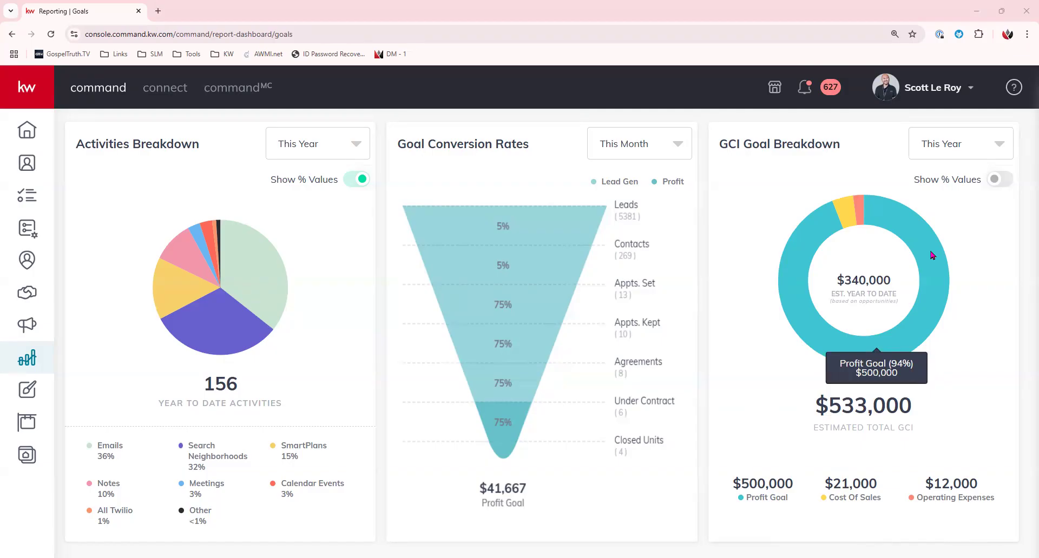
Show percentage values in GCI Goal Breakdown and set its period to This Month.
click(1000, 180)
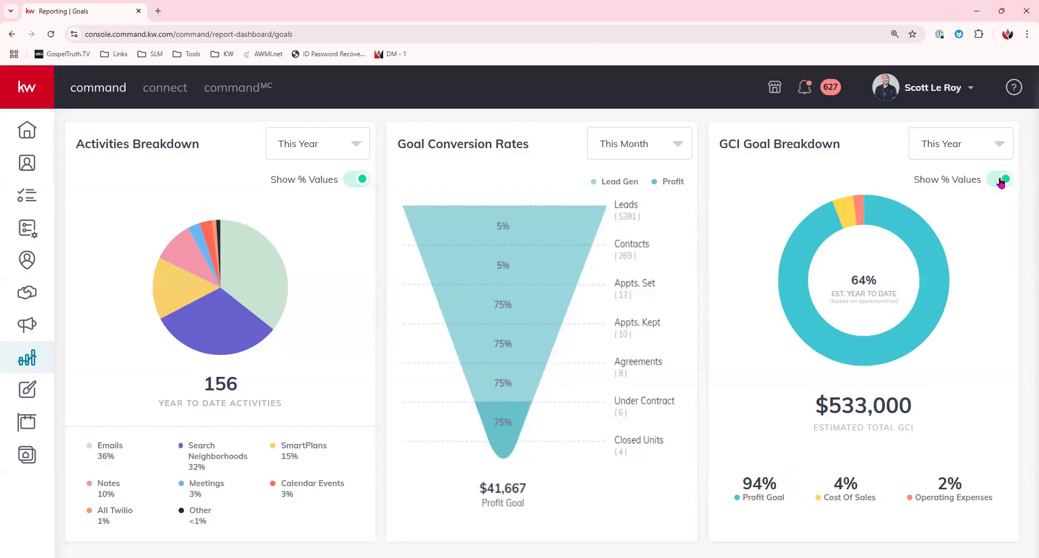
click(992, 144)
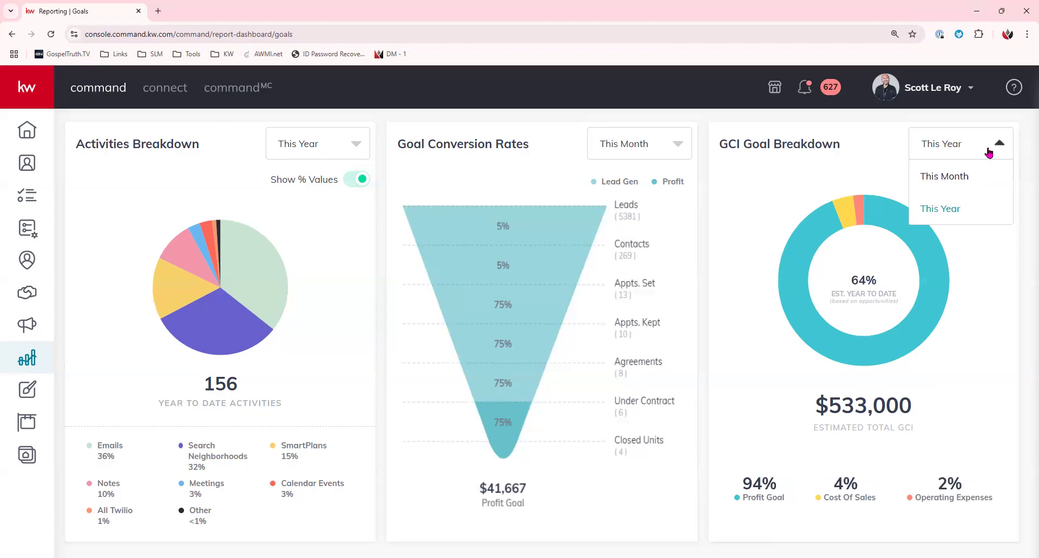
click(974, 183)
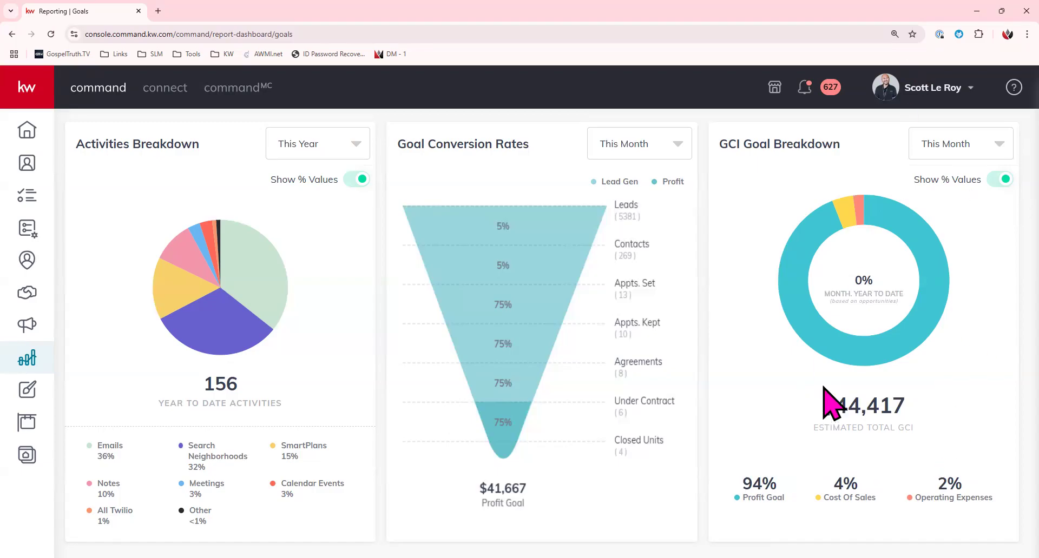
Open the Goals Settings and start the Set Goals guide.
scroll(830, 403, up, 10)
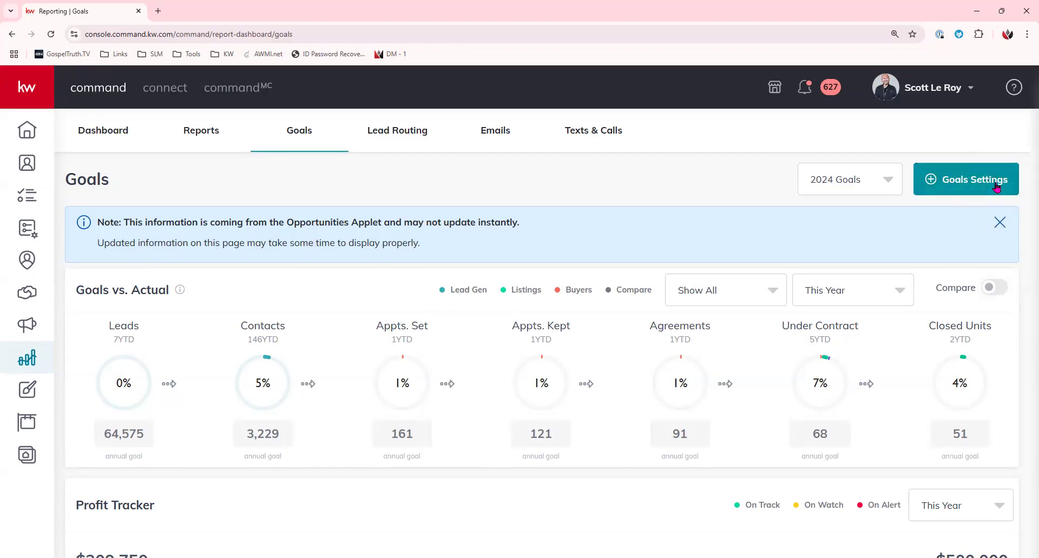
click(966, 180)
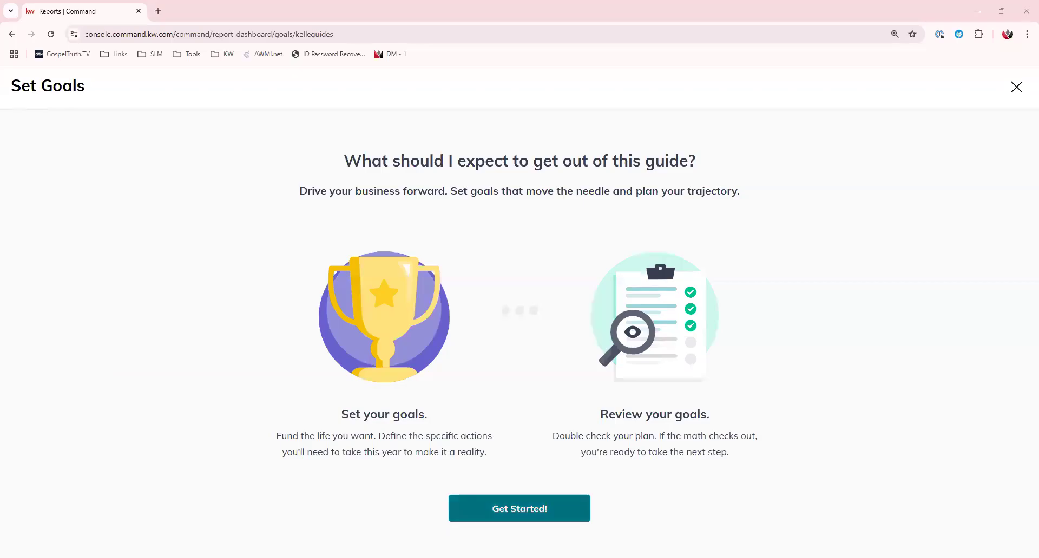
click(520, 509)
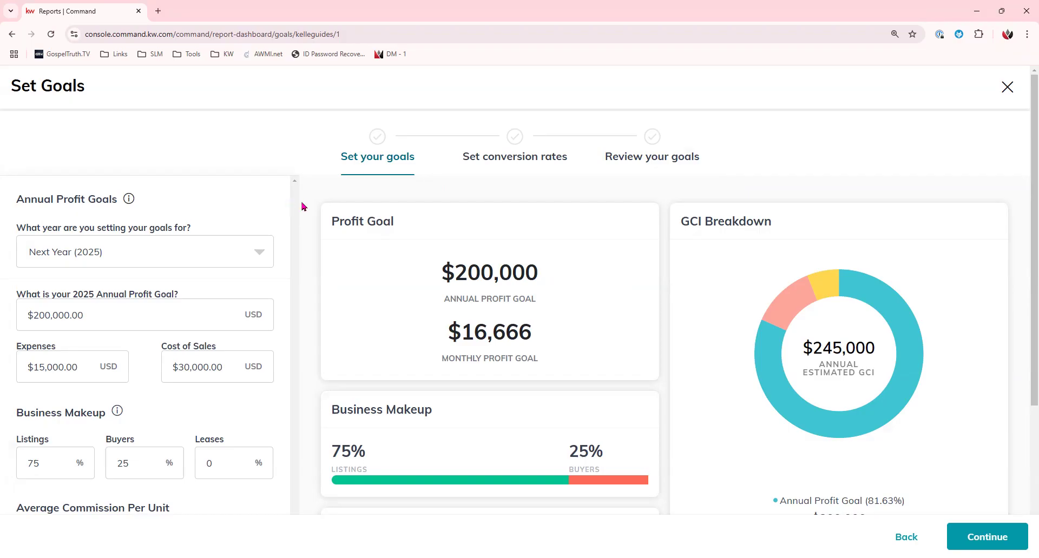
Choose Next Year (2025) as the year for the annual profit goals.
scroll(303, 207, down, 1)
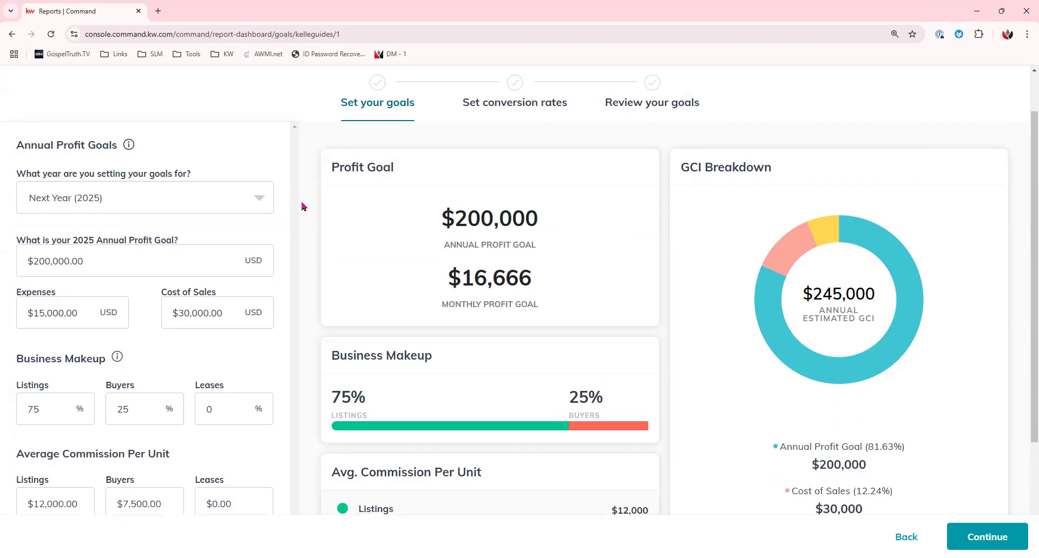
scroll(304, 207, down, 1)
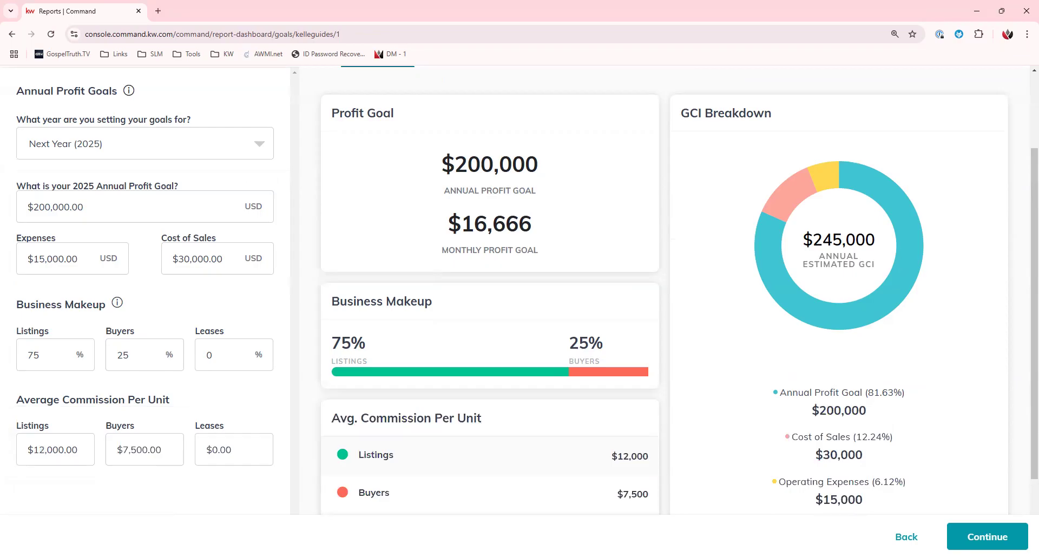
click(99, 135)
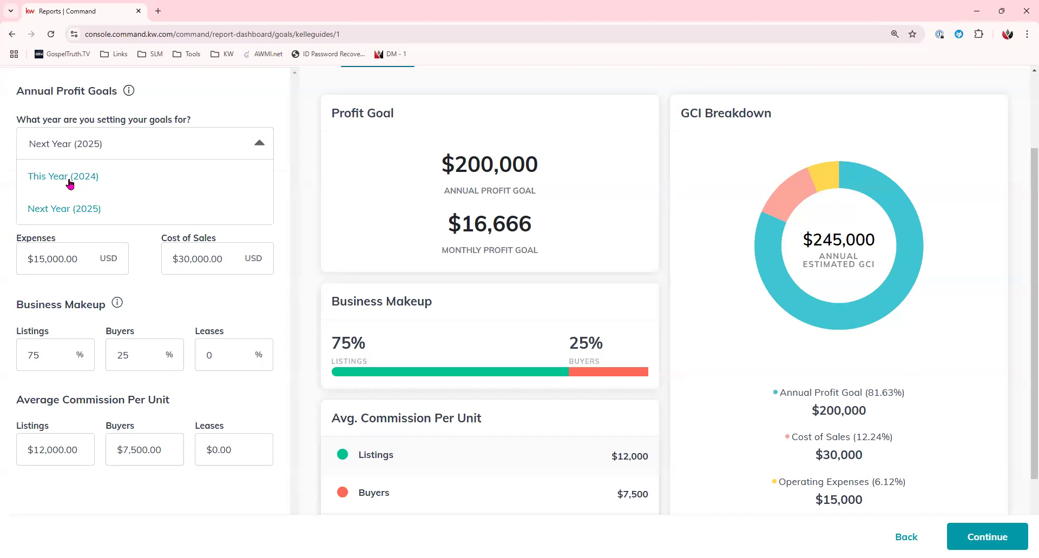
click(49, 210)
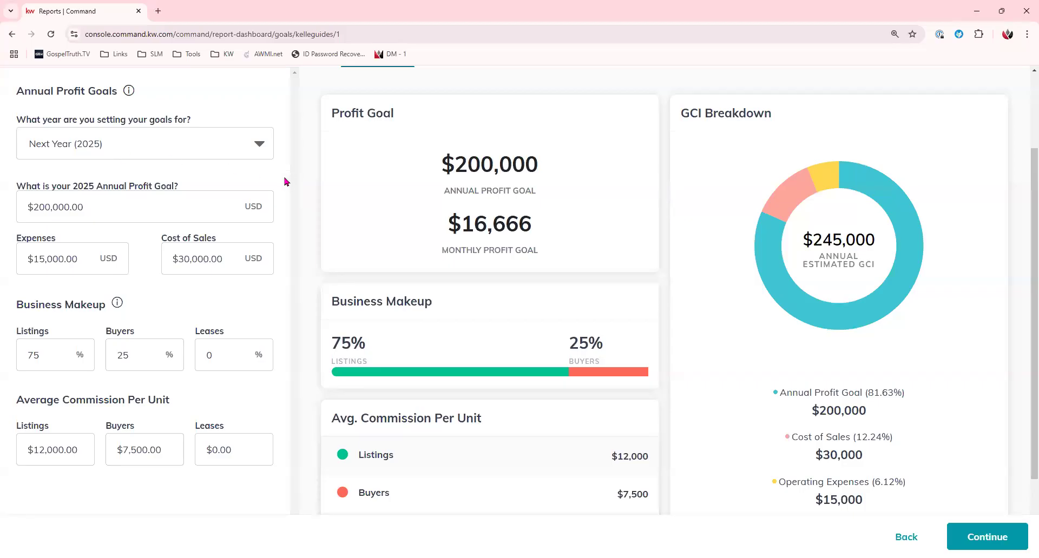
Set the 2025 annual profit goal to $500,000.
scroll(286, 181, down, 1)
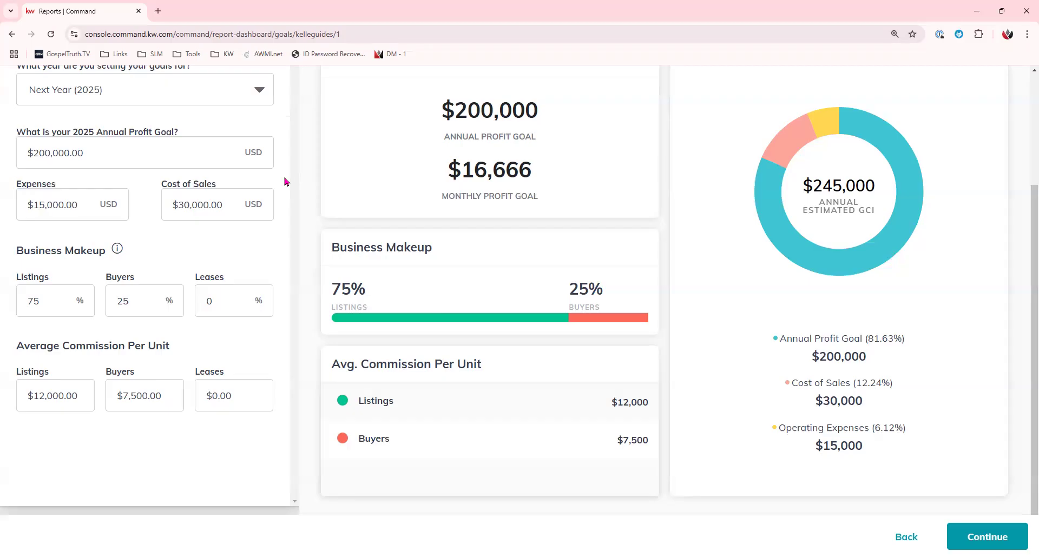
click(90, 150)
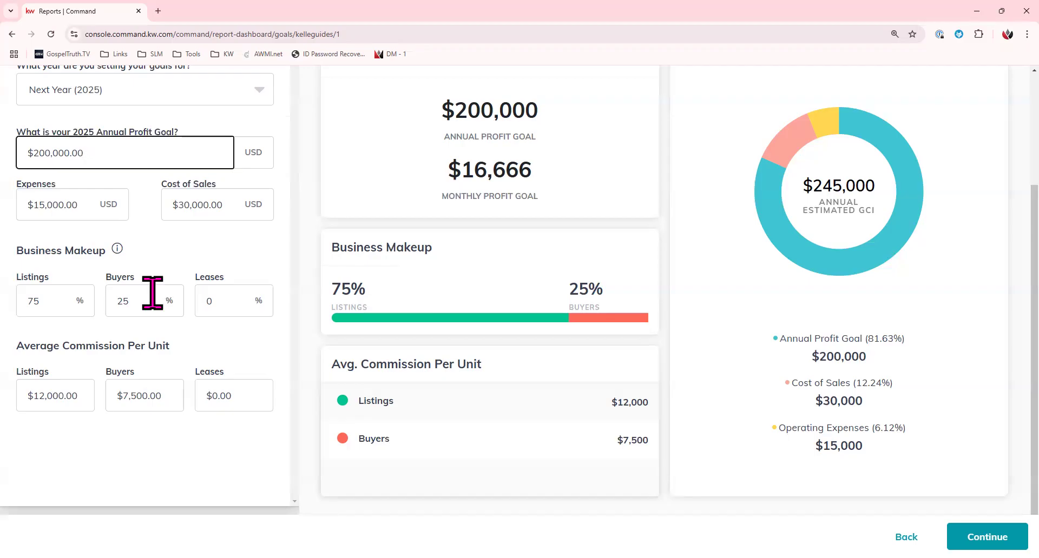
double_click(50, 153)
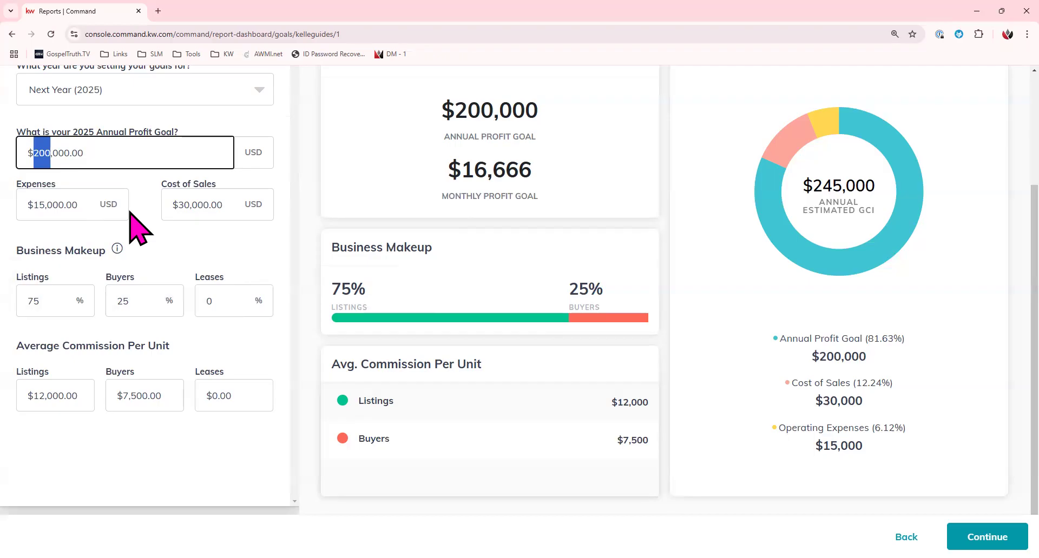
text(5)
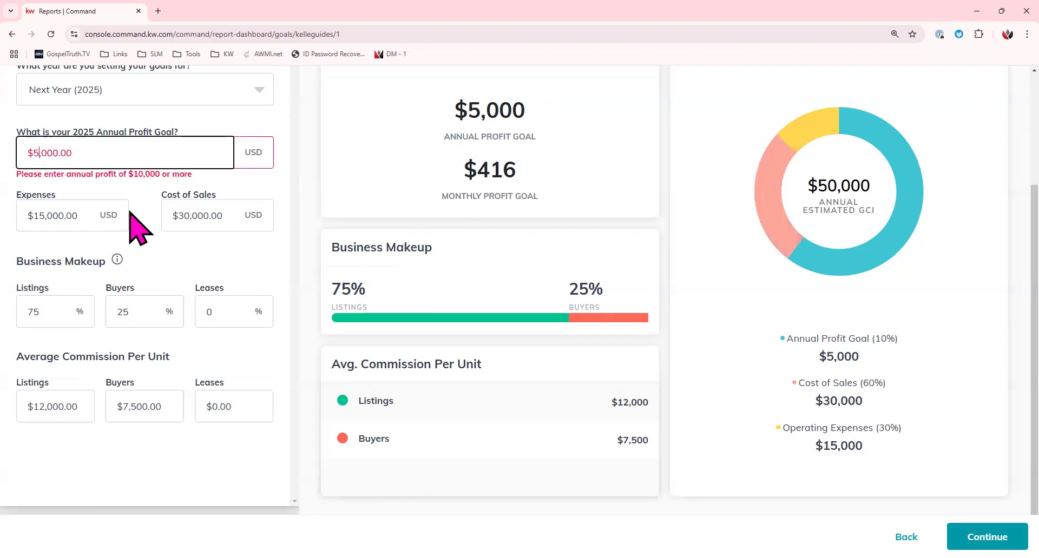
text(00)
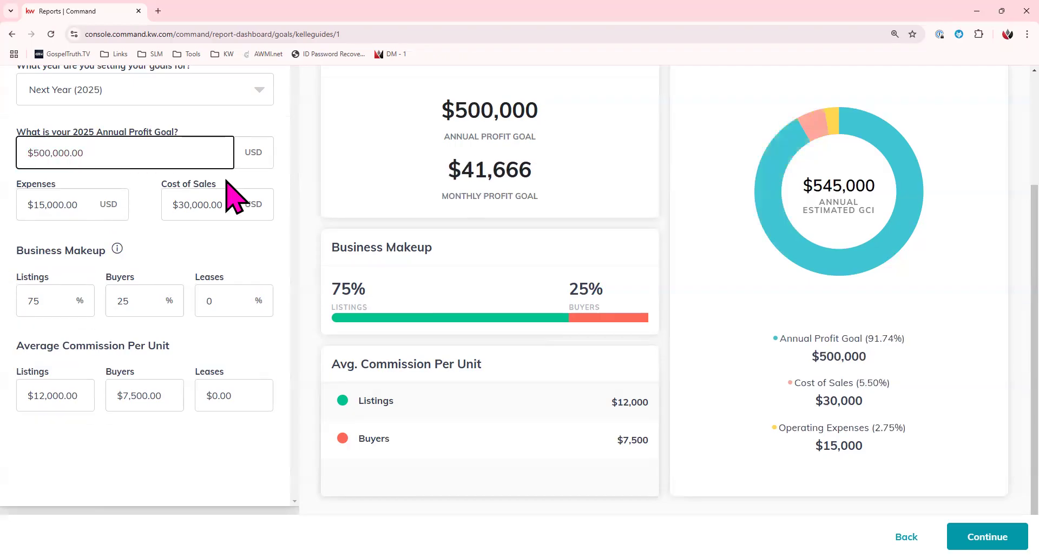
click(285, 208)
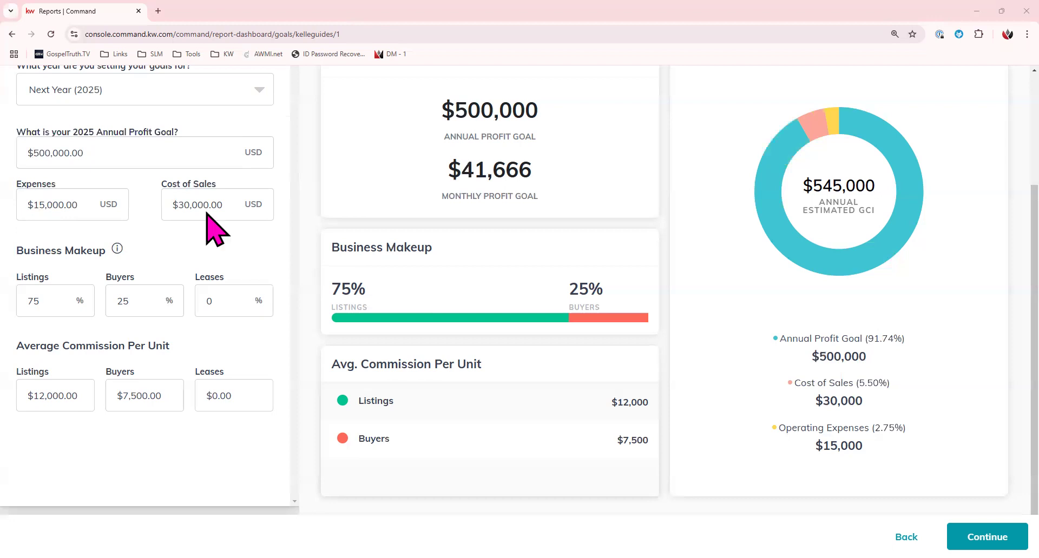
Examine the Expenses and Cost of Sales amounts for the 2025 annual profit goal.
key(Tab)
click(57, 207)
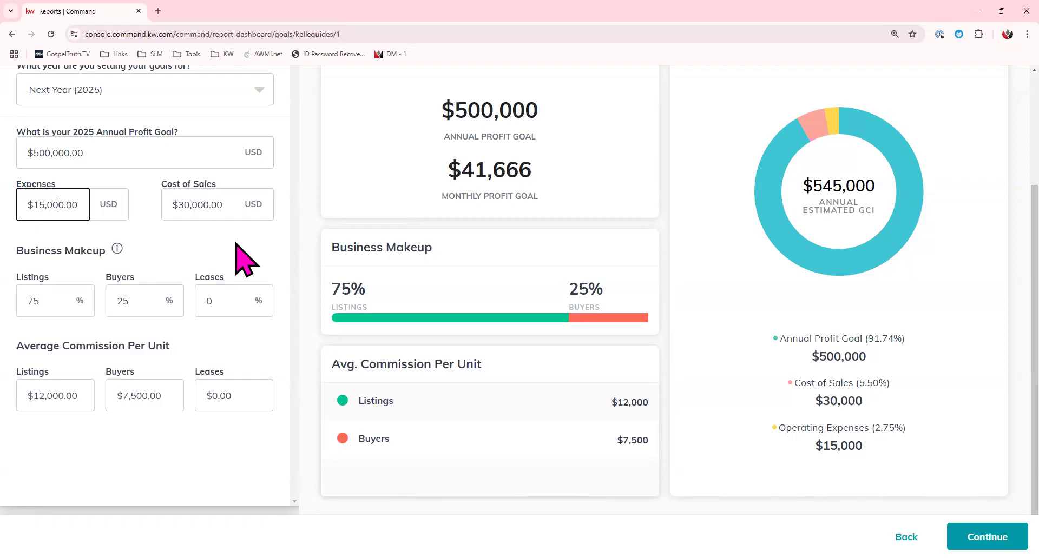
click(253, 370)
scroll(296, 390, up, 1)
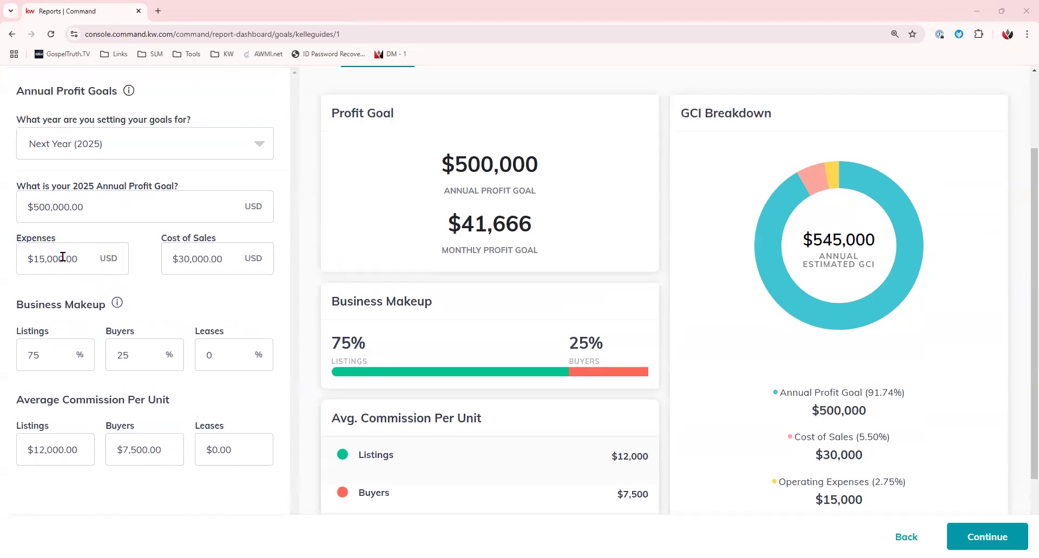
Set the 2025 Expenses to $50,000 and compare the annual estimated GCI with the annual profit goal.
drag(21, 259, 64, 260)
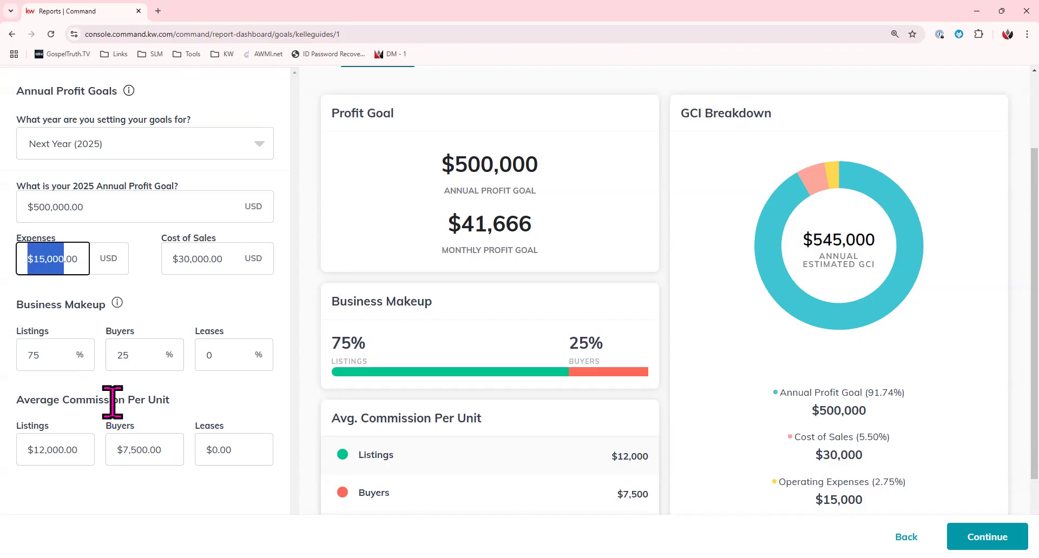
text(5)
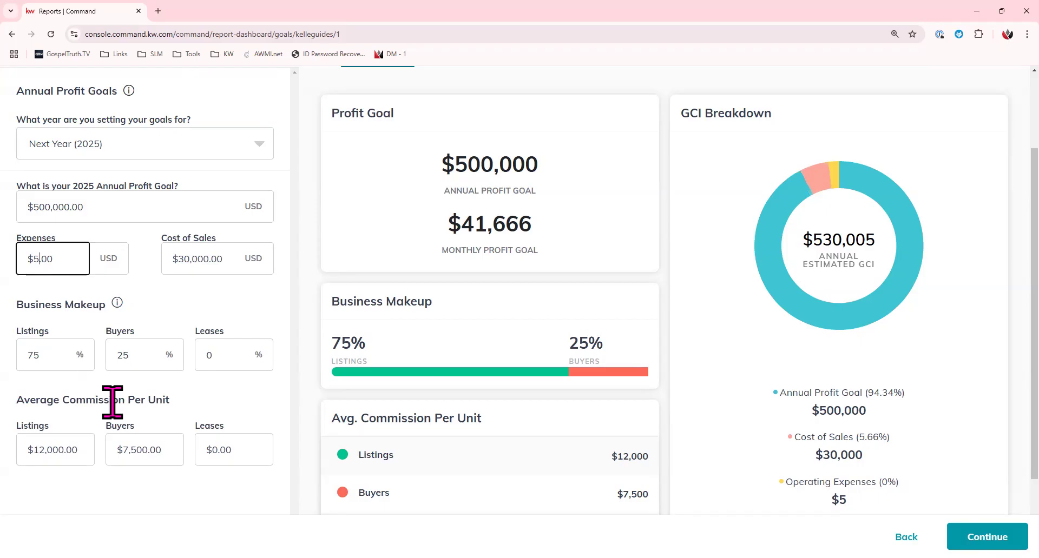
text(0,000)
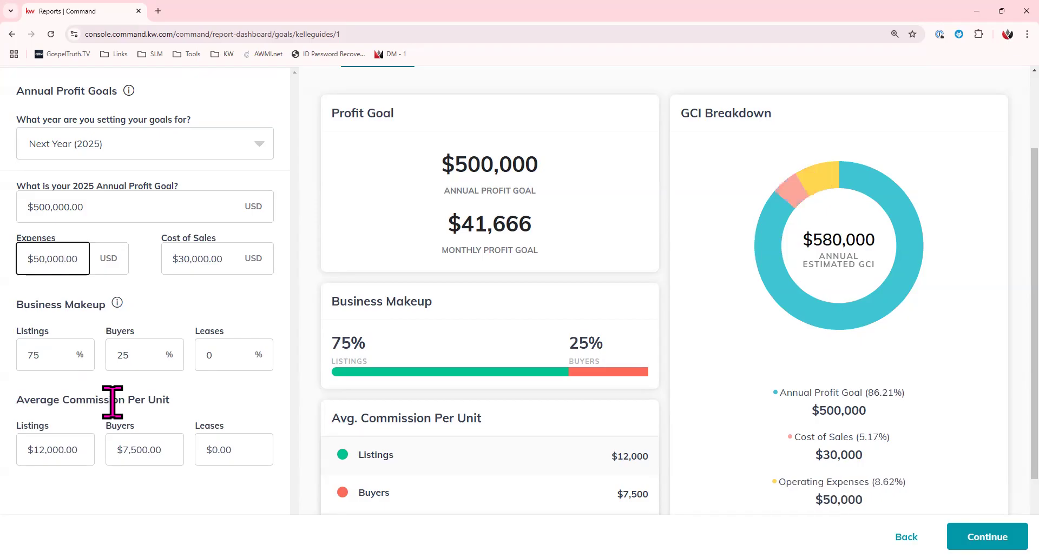
click(145, 283)
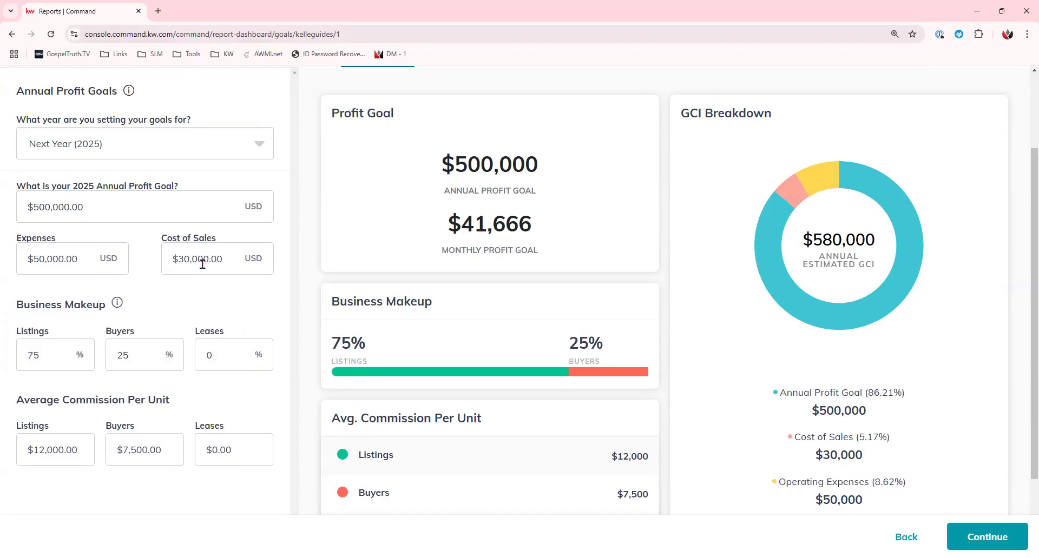
mouse_move(782, 239)
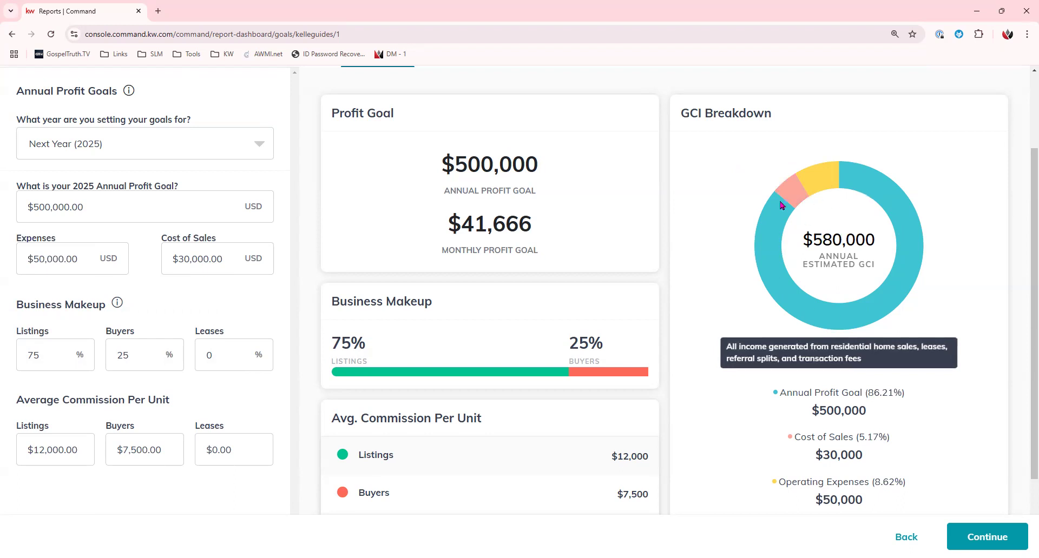
drag(453, 166, 526, 164)
click(583, 212)
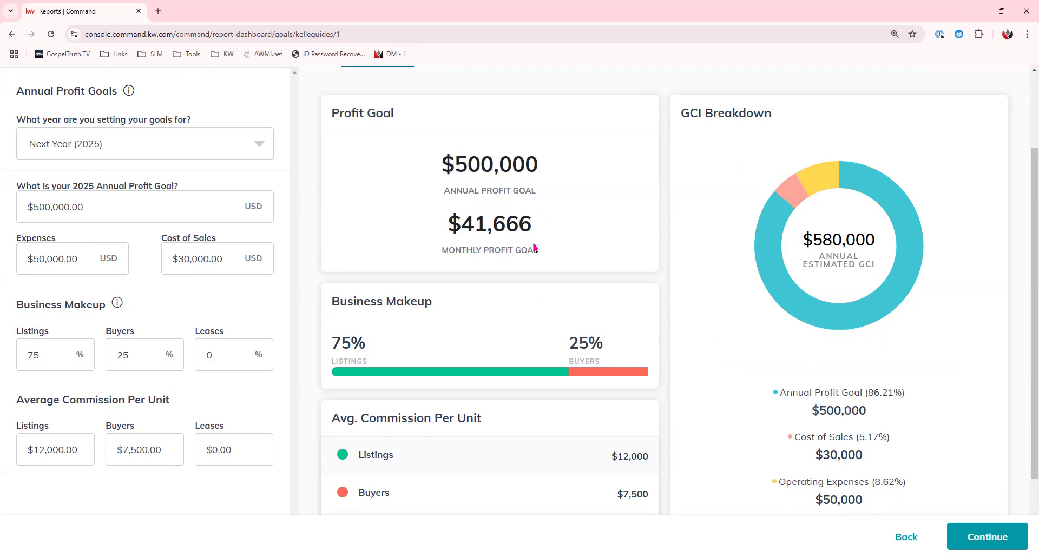
mouse_move(787, 241)
Set the Cost of Sales for the 2025 annual profit goal to $50,000.
click(169, 259)
drag(169, 259, 222, 324)
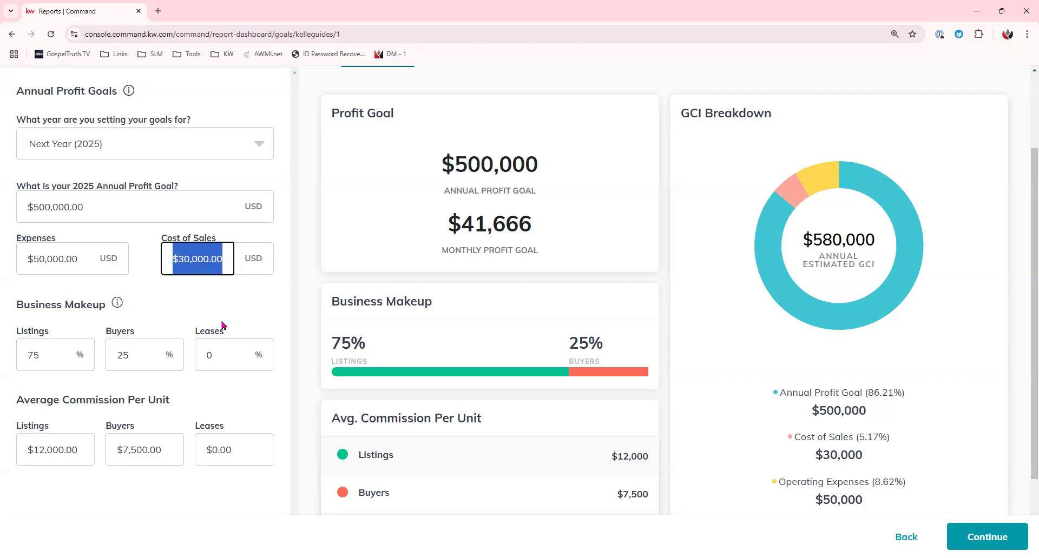
text(5)
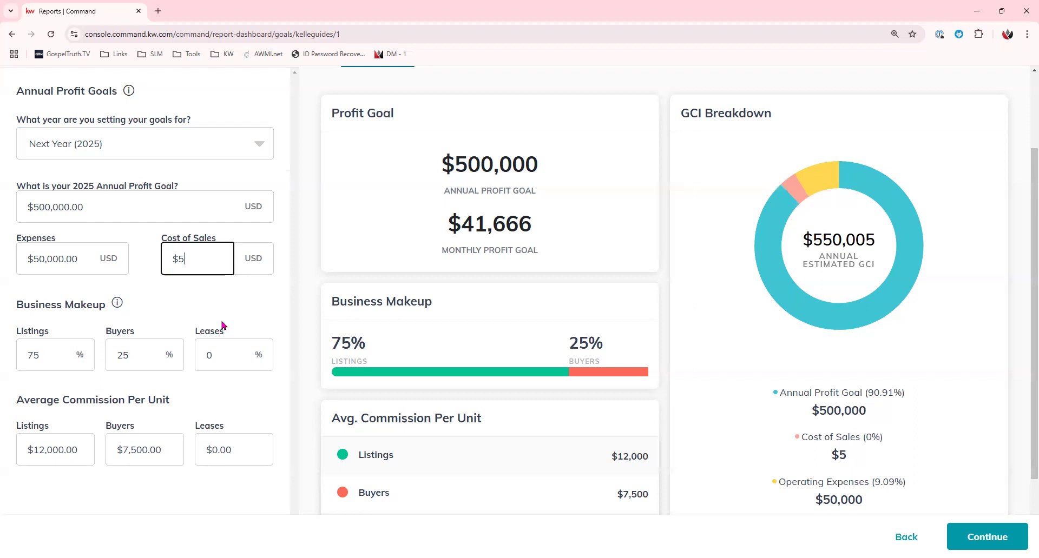
text(0,000)
click(249, 312)
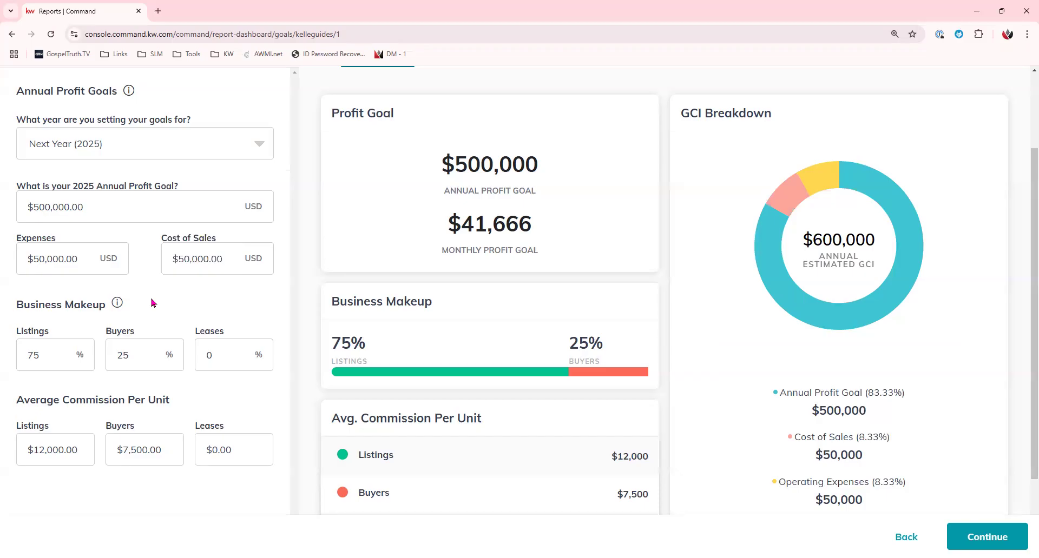
Set the Business Makeup to 50% Listings and 50% Buyers.
scroll(277, 389, down, 1)
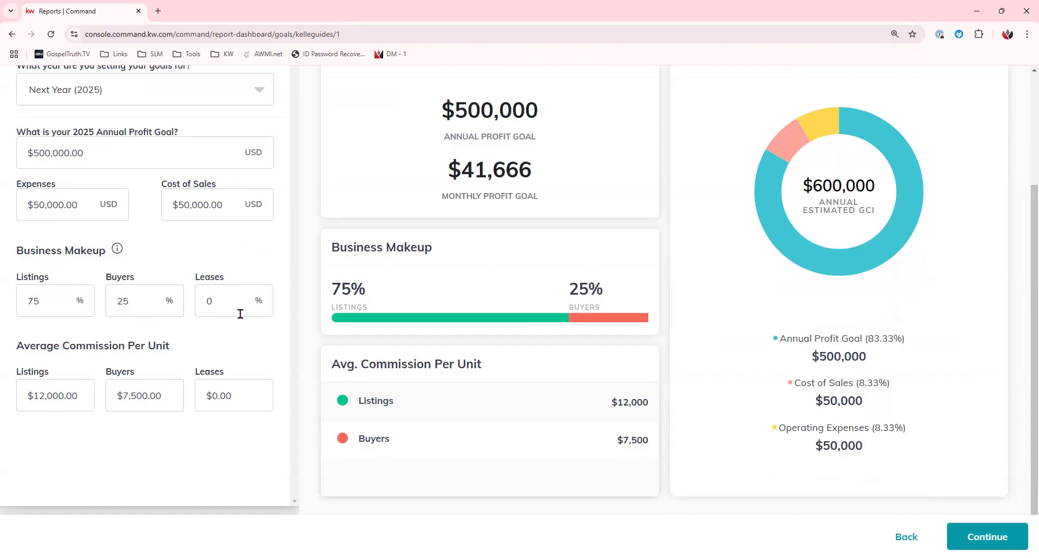
scroll(297, 355, up, 1)
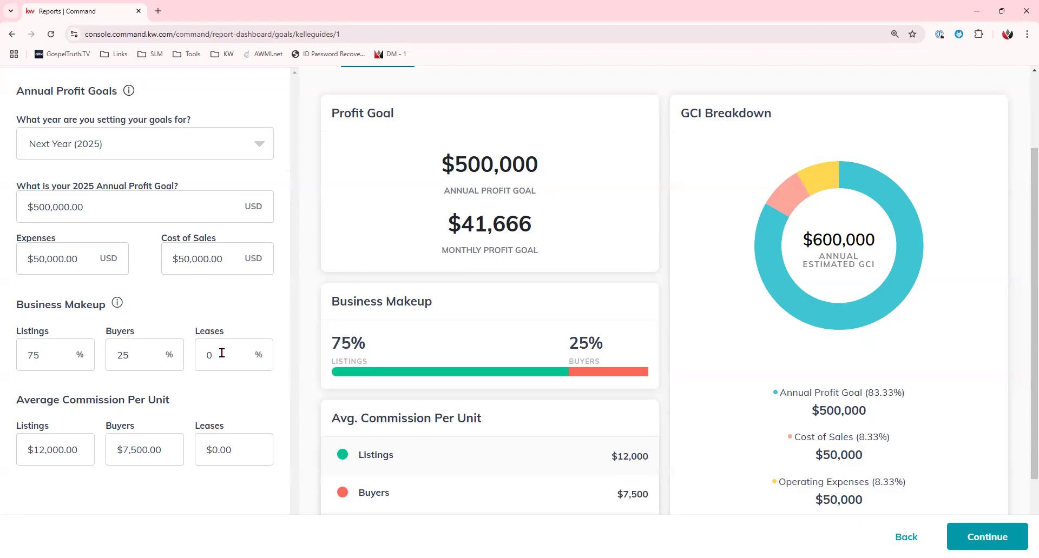
click(47, 352)
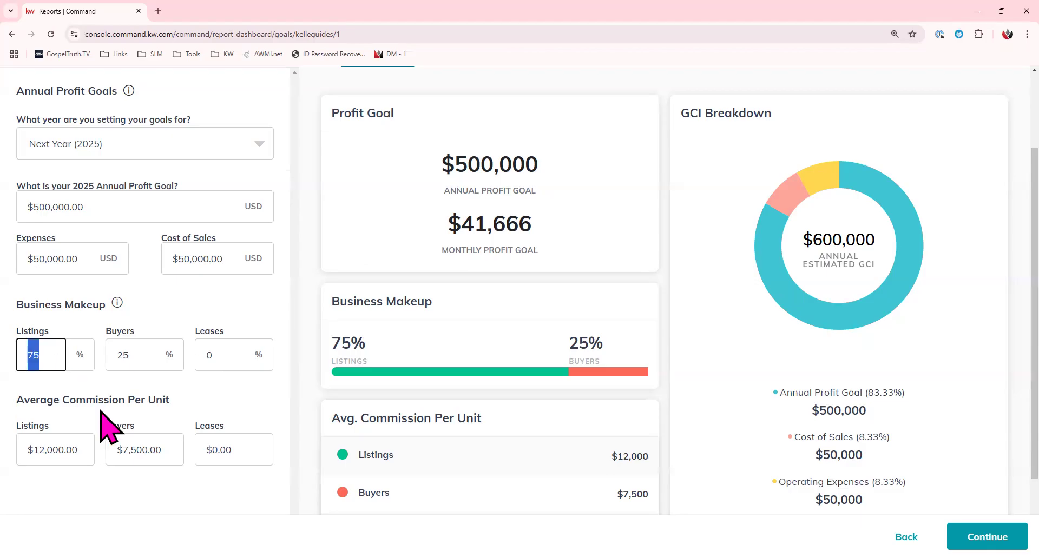
text(5)
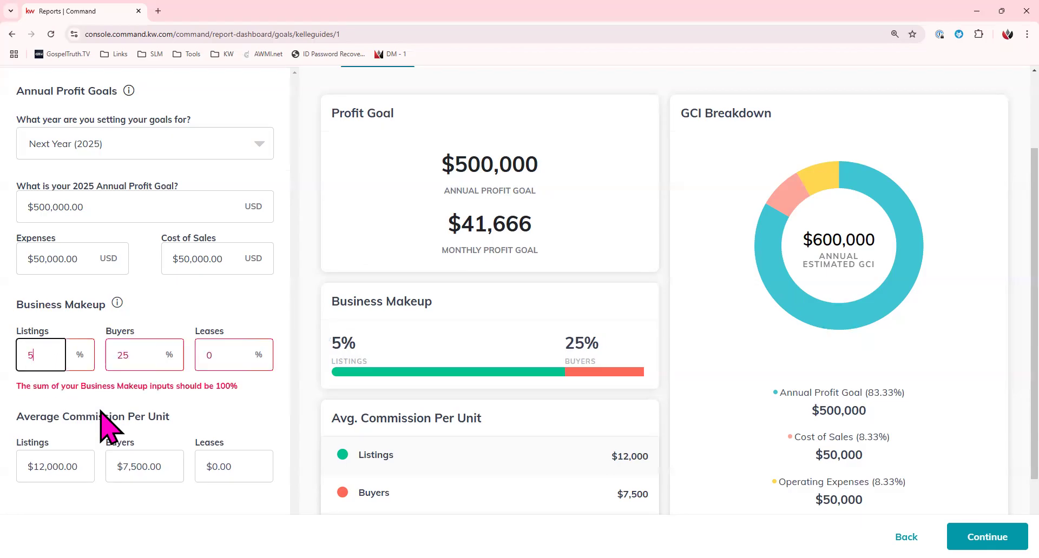
text(0)
key(Tab)
text(50)
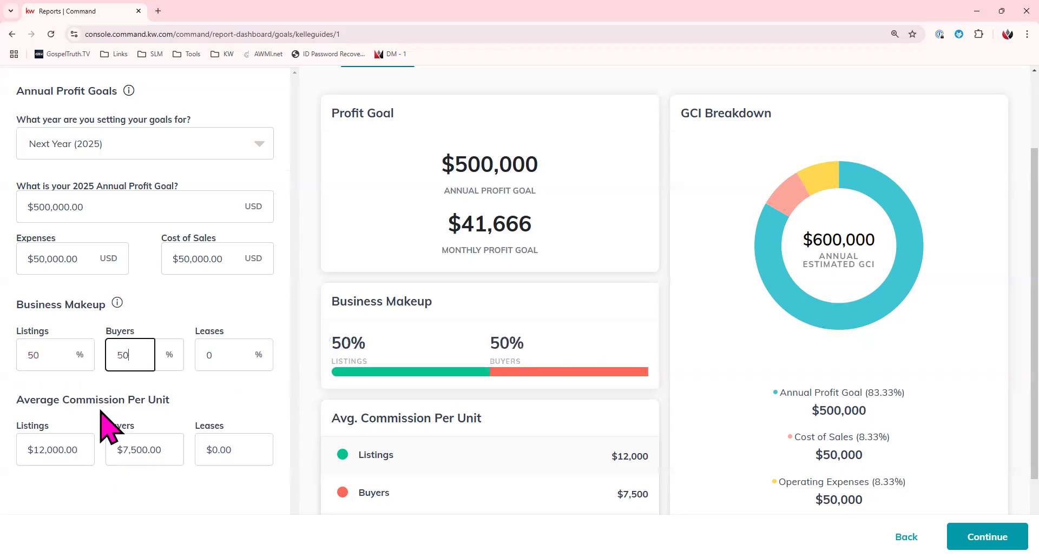
key(BackSpace)
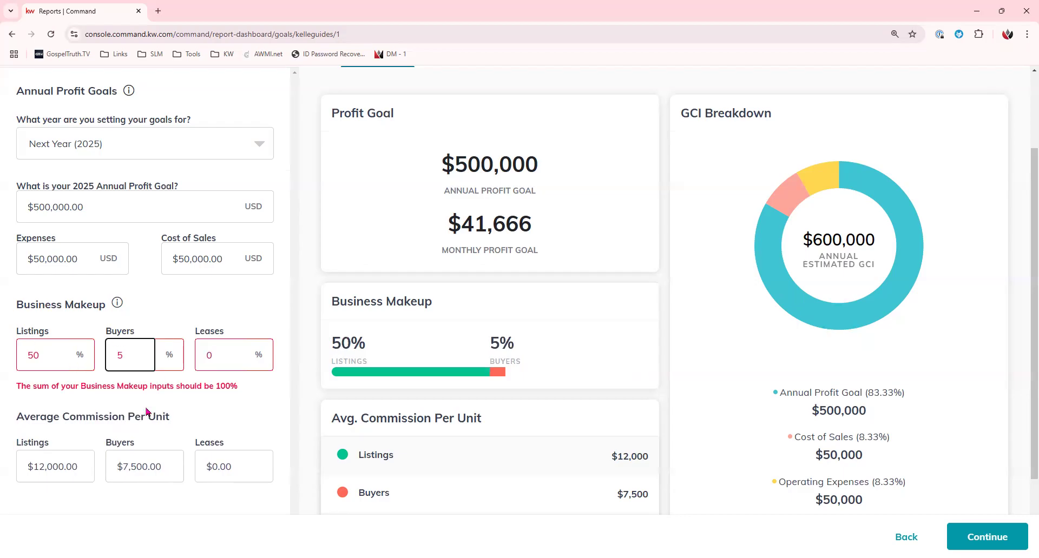
text(0)
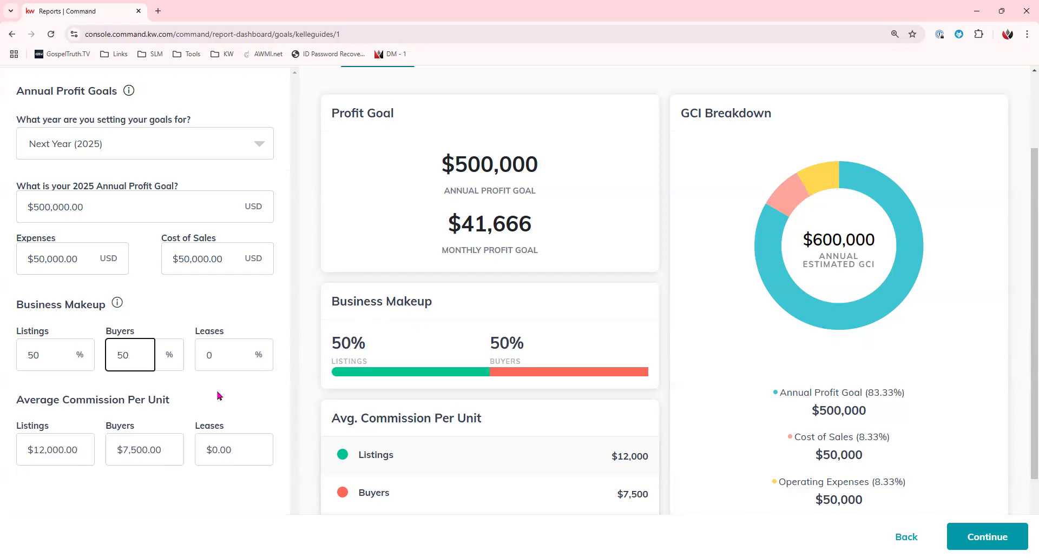
Split the Business Makeup further by setting Buyers to 25% and Leases to 25%.
key(BackSpace)
key(BackSpace)
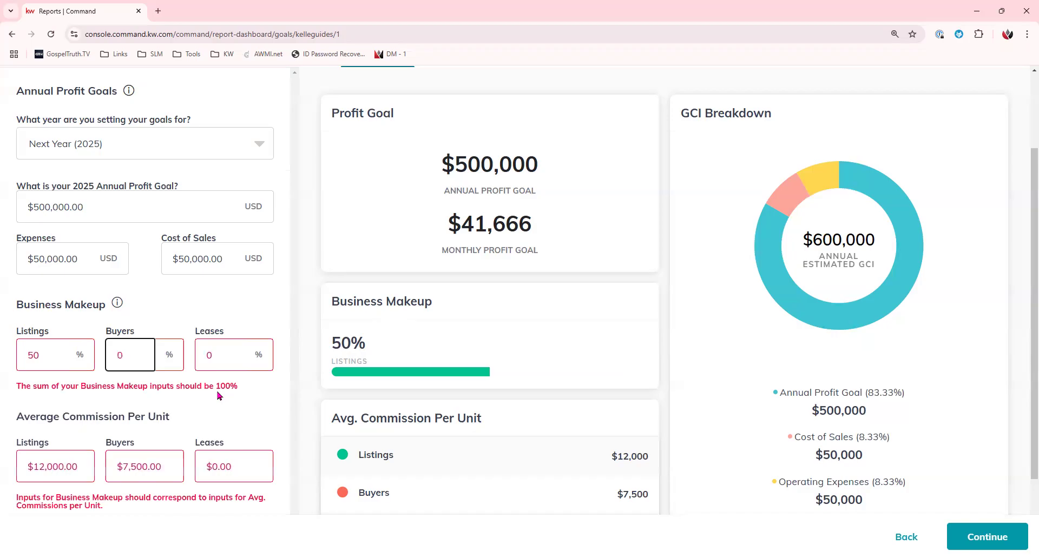
text(25)
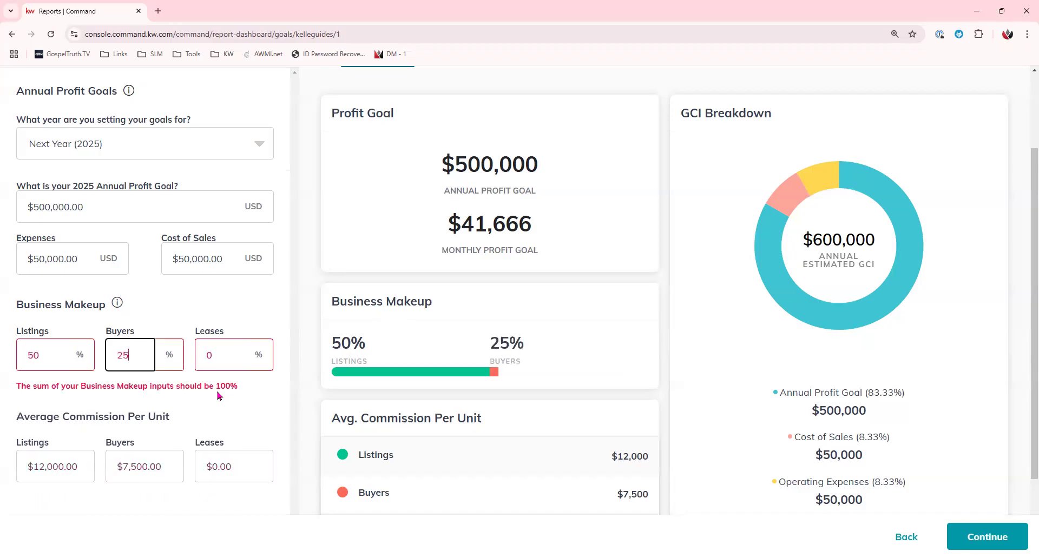
key(Tab)
text(25)
key(Tab)
key(Tab)
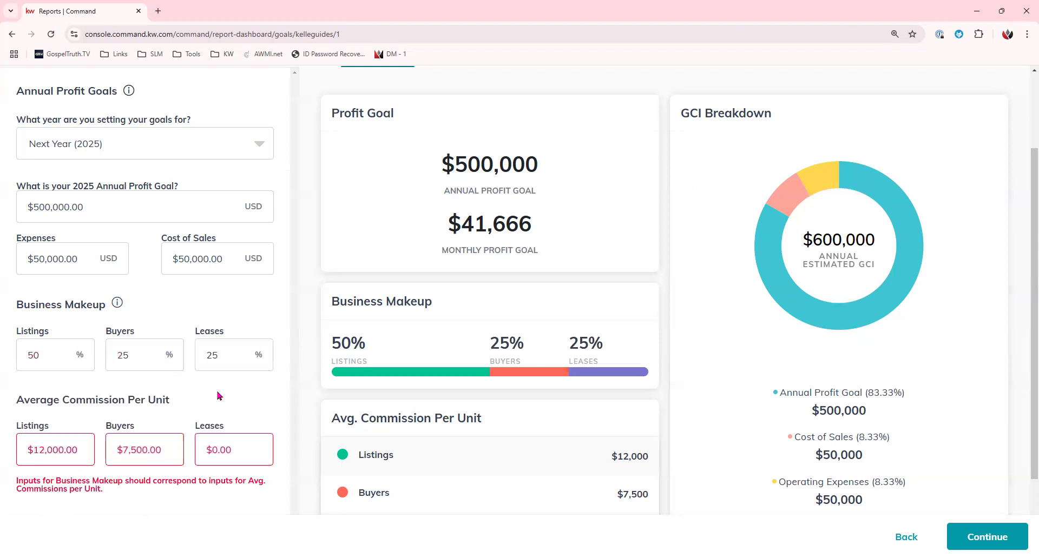
scroll(276, 385, down, 1)
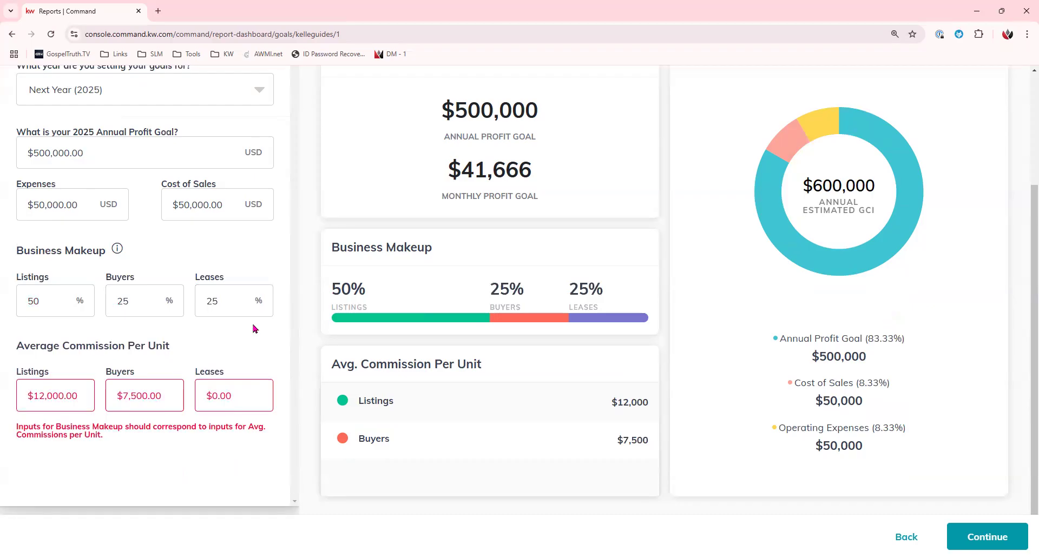
scroll(254, 329, up, 1)
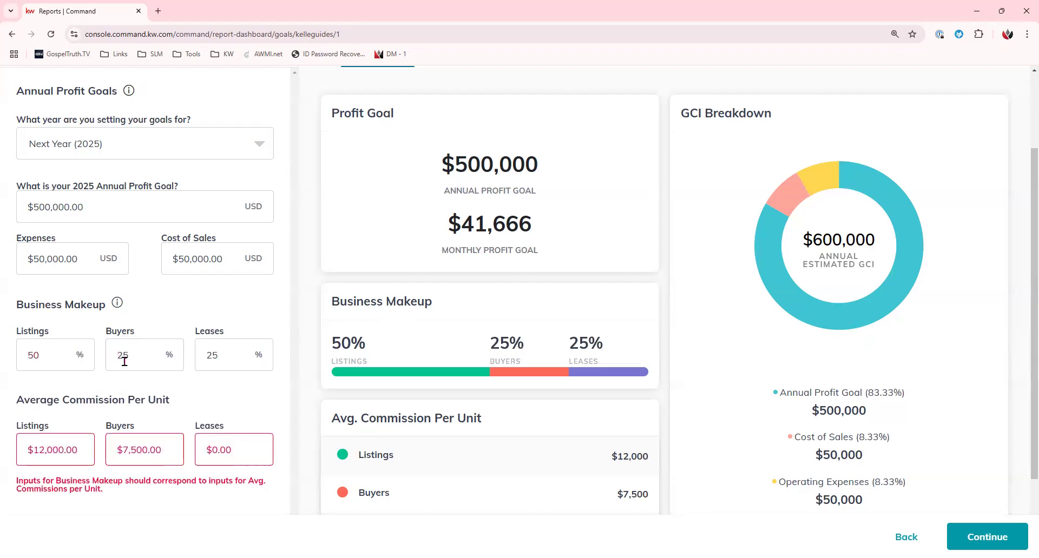
Set the Business Makeup to 75% Listings and 0% Leases, keeping Buyers at 25%.
double_click(40, 354)
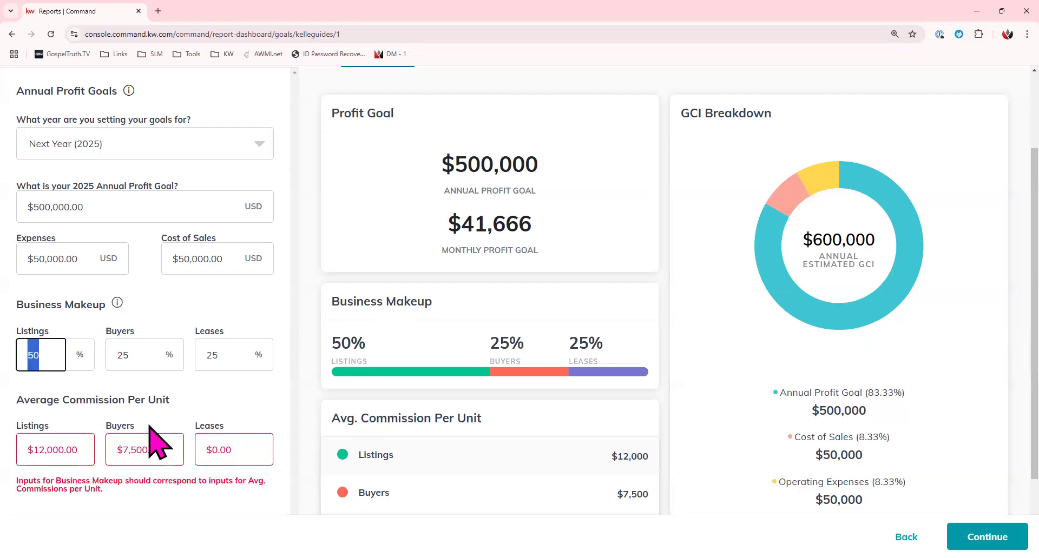
text(7)
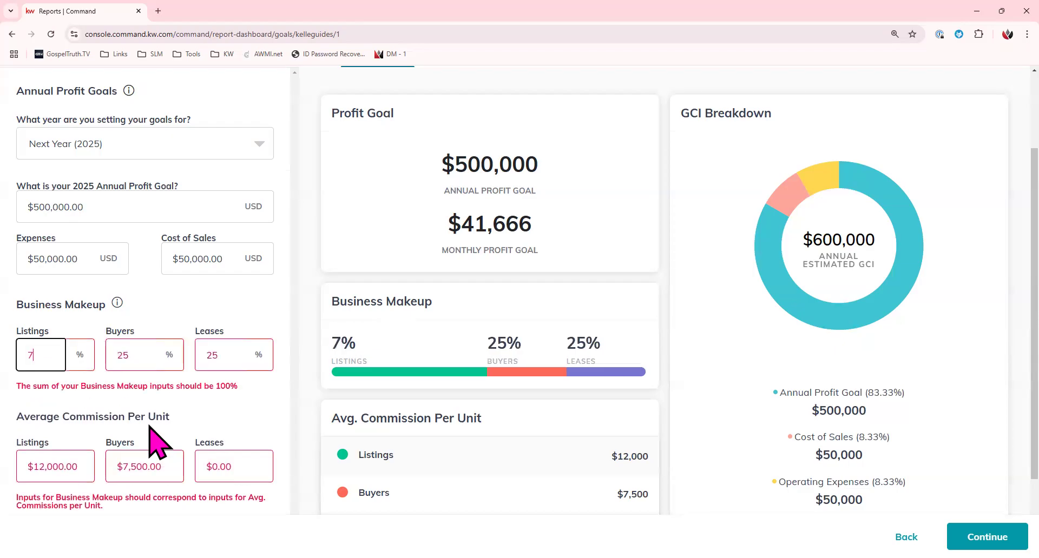
text(5)
key(Tab)
key(Tab)
text(0)
key(Tab)
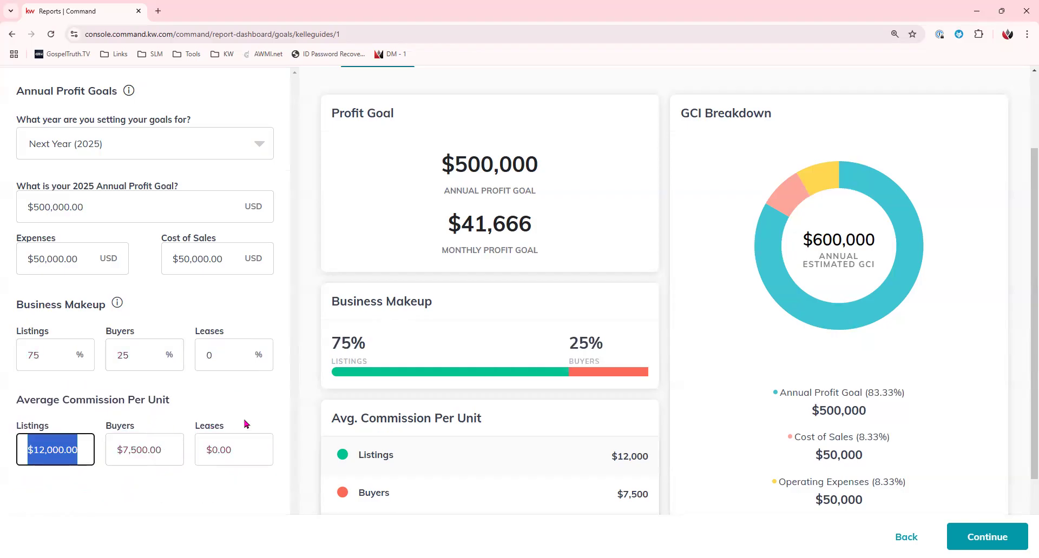
click(273, 413)
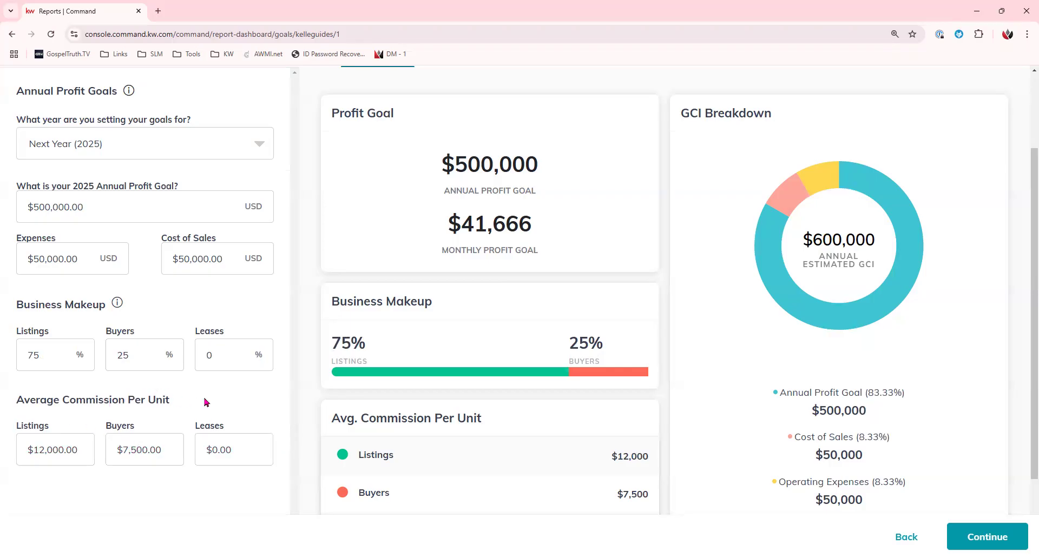
Set the Average Commission Per Unit for Listings to $10,000.
scroll(144, 491, up, 1)
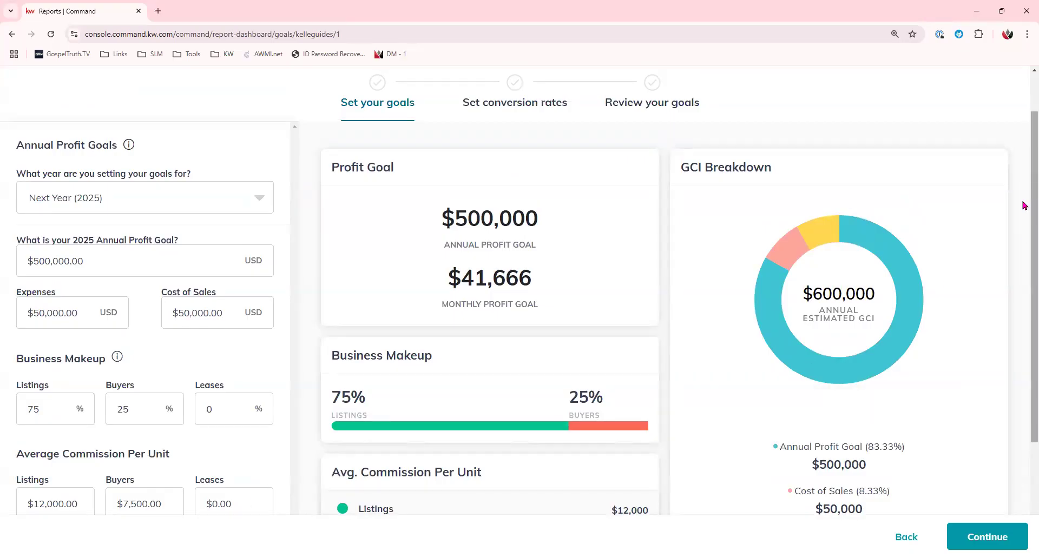
scroll(1024, 208, down, 1)
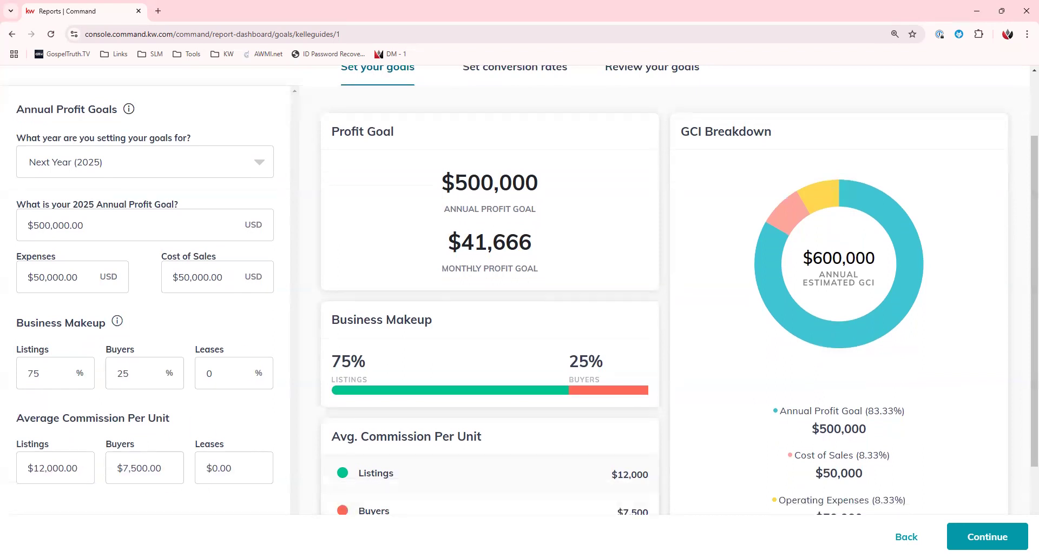
click(78, 468)
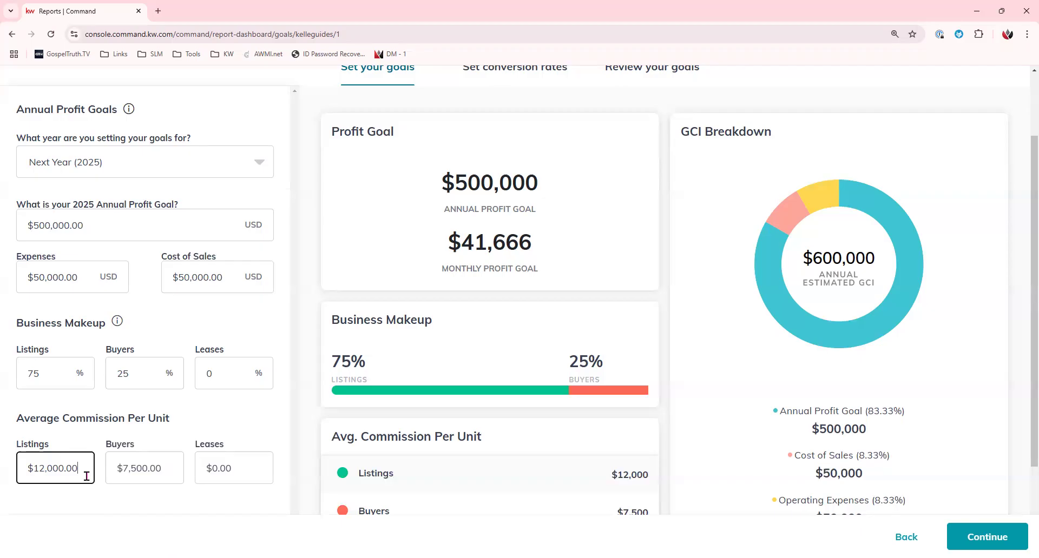
drag(87, 476, 18, 476)
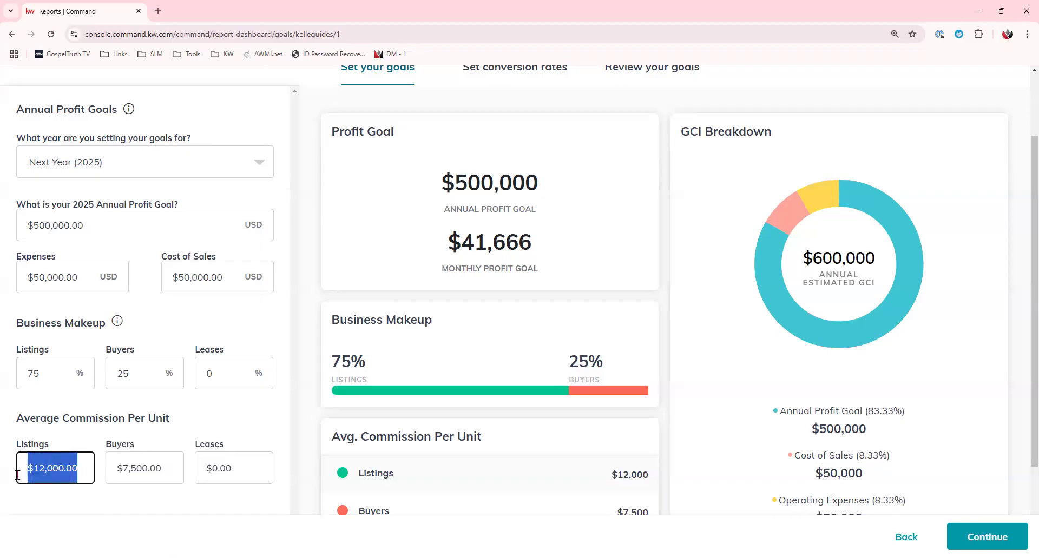
text(1)
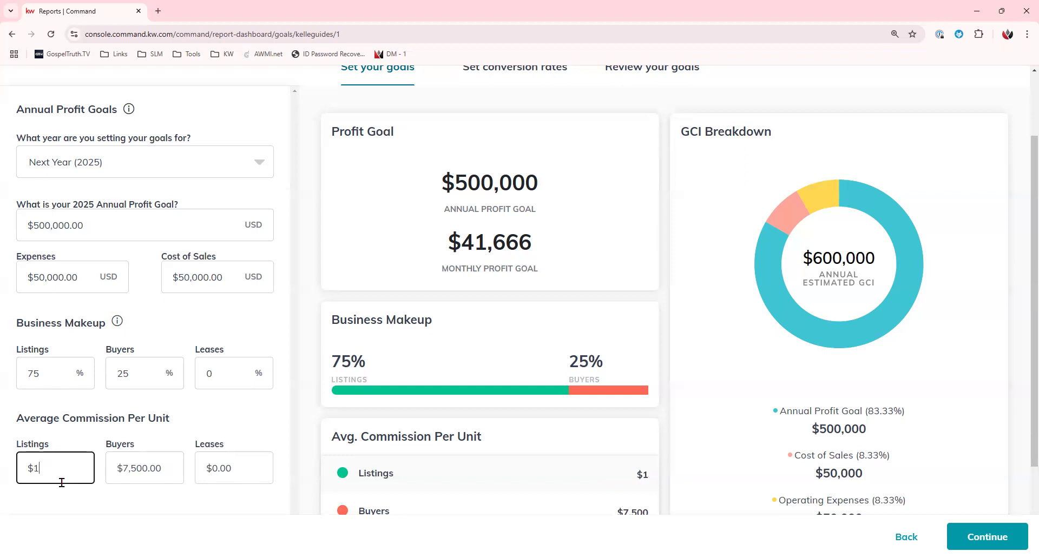
text(0,000)
Set the Average Commission Per Unit for Buyers to $10,000.
key(Tab)
text(1)
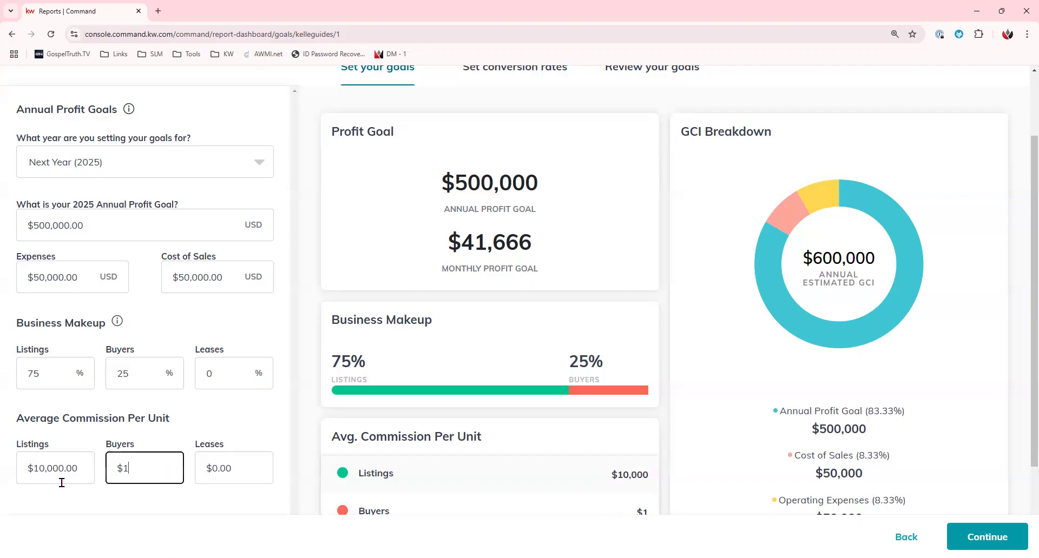
text(0,000)
Set the Average Commission Per Unit for Buyers to $7,000.
key(shift+Tab)
key(Tab)
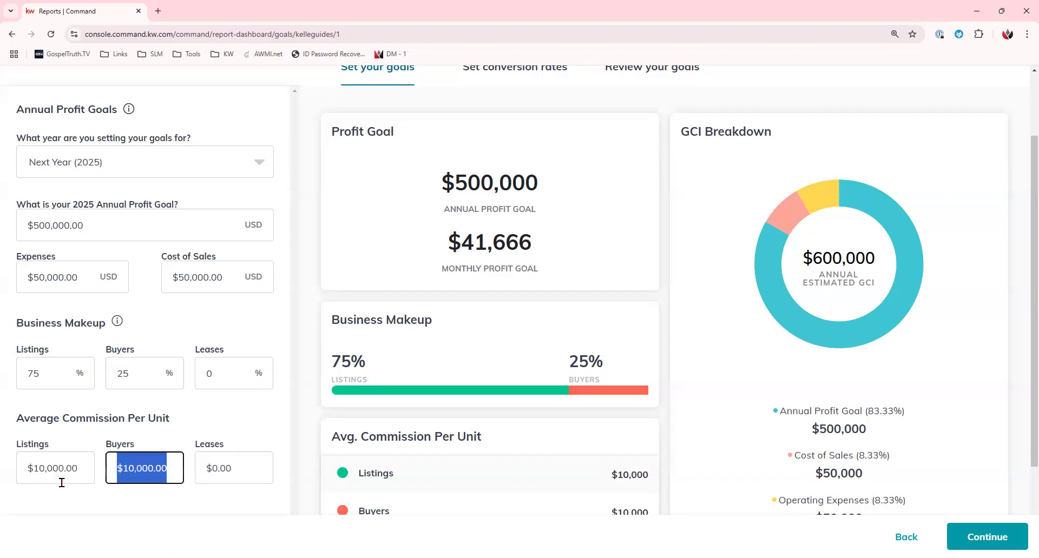
text(7)
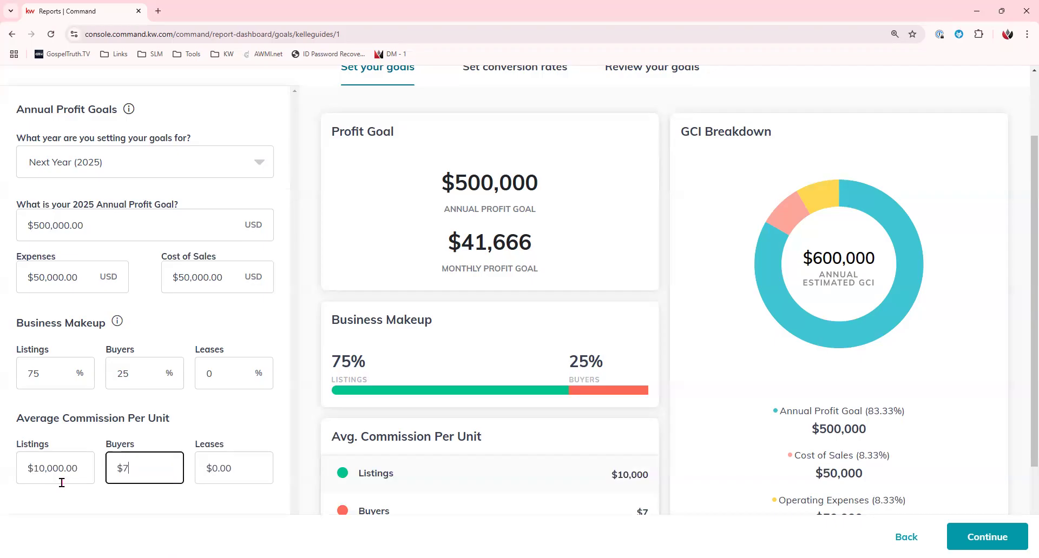
text(,000)
key(Tab)
click(111, 498)
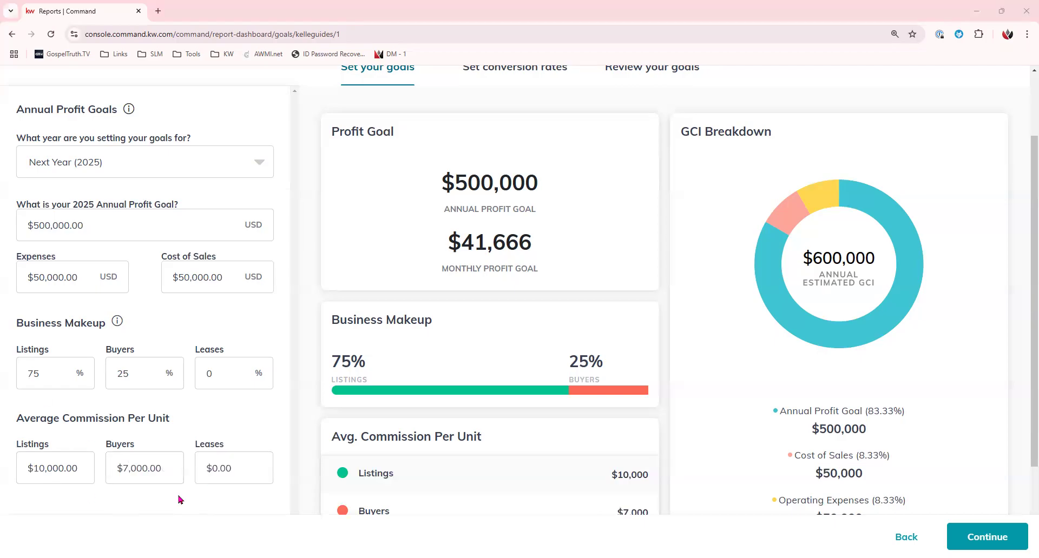
scroll(217, 476, down, 1)
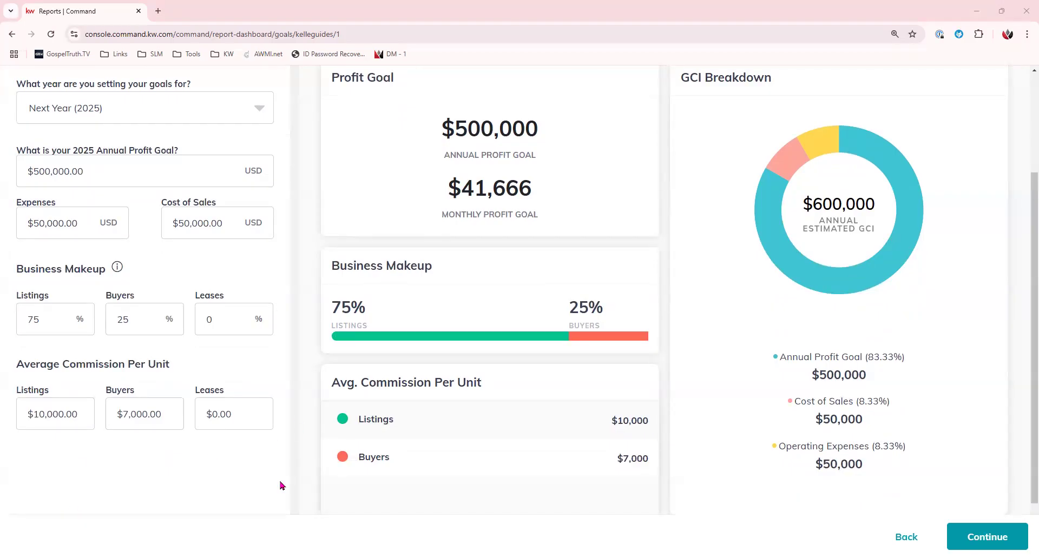
Save the 2025 annual profit goals and continue to setting the conversion rates.
scroll(281, 485, up, 1)
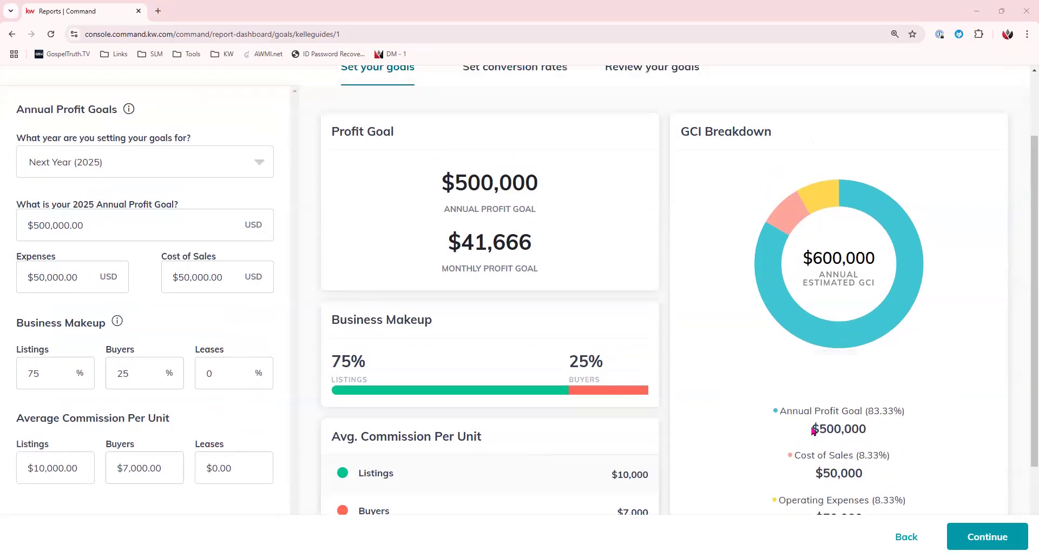
scroll(713, 461, down, 1)
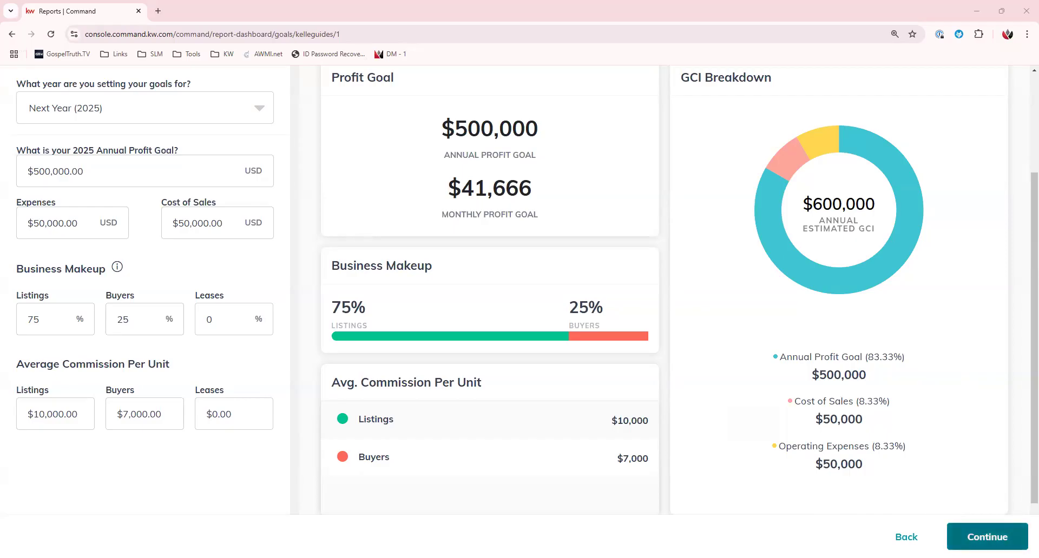
click(987, 537)
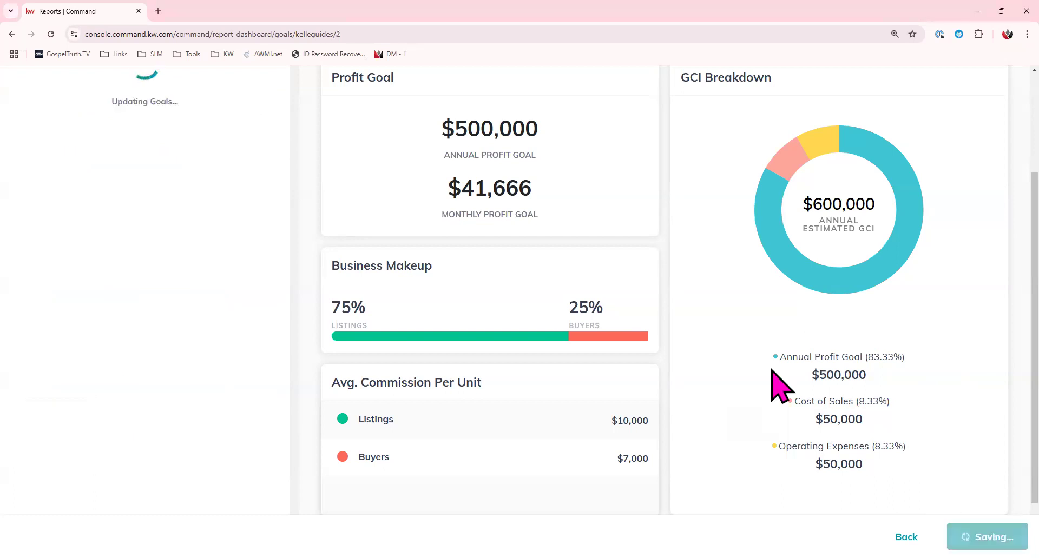
scroll(253, 437, up, 2)
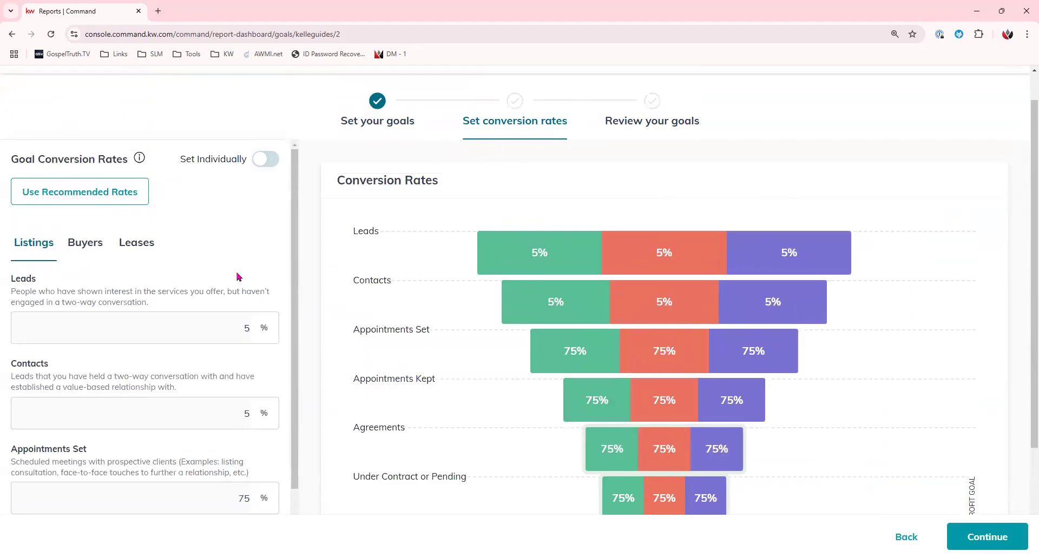
Apply the recommended conversion rates and look over the Listings stages from Leads to Under Contract or Pending.
click(99, 199)
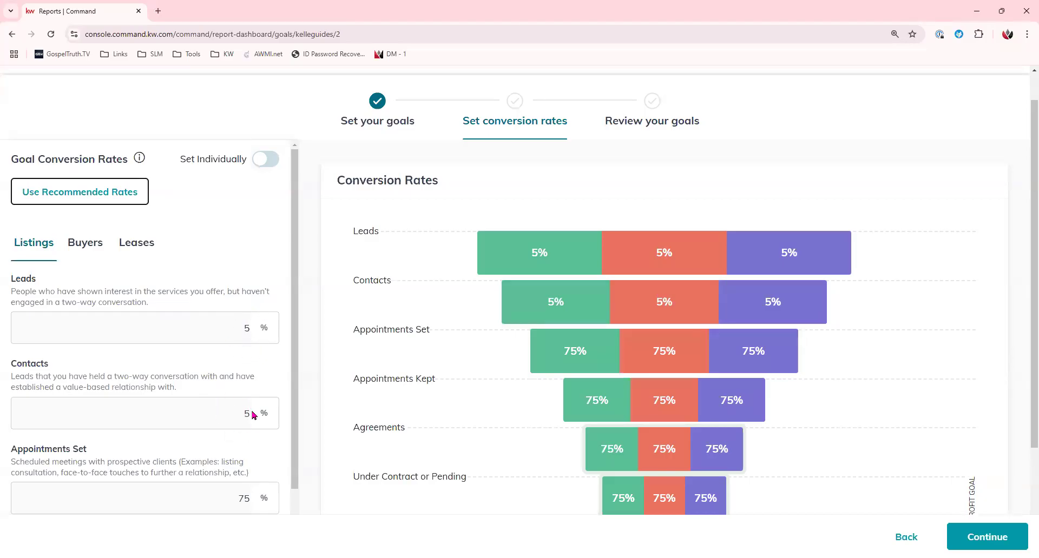
scroll(280, 376, down, 1)
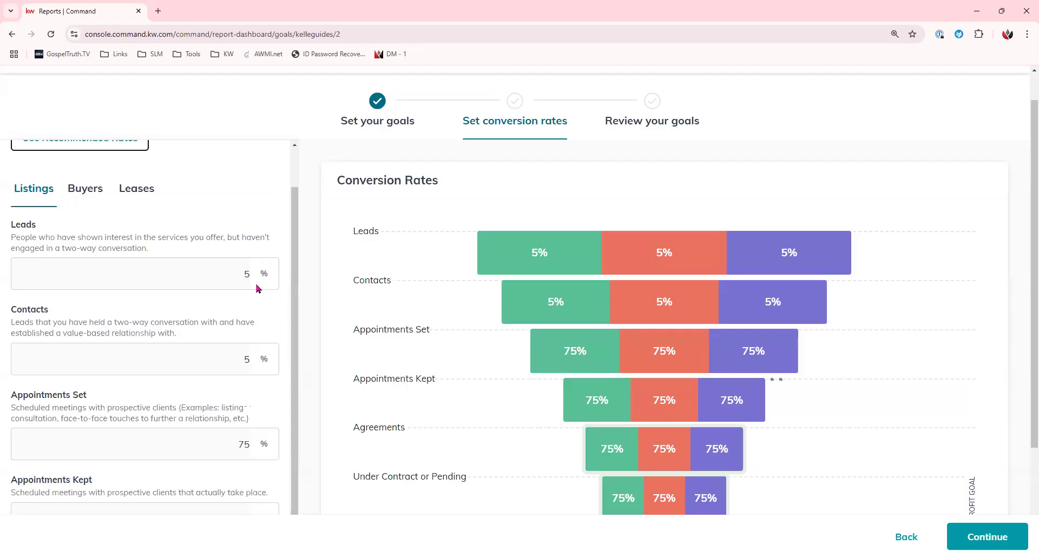
scroll(264, 358, down, 1)
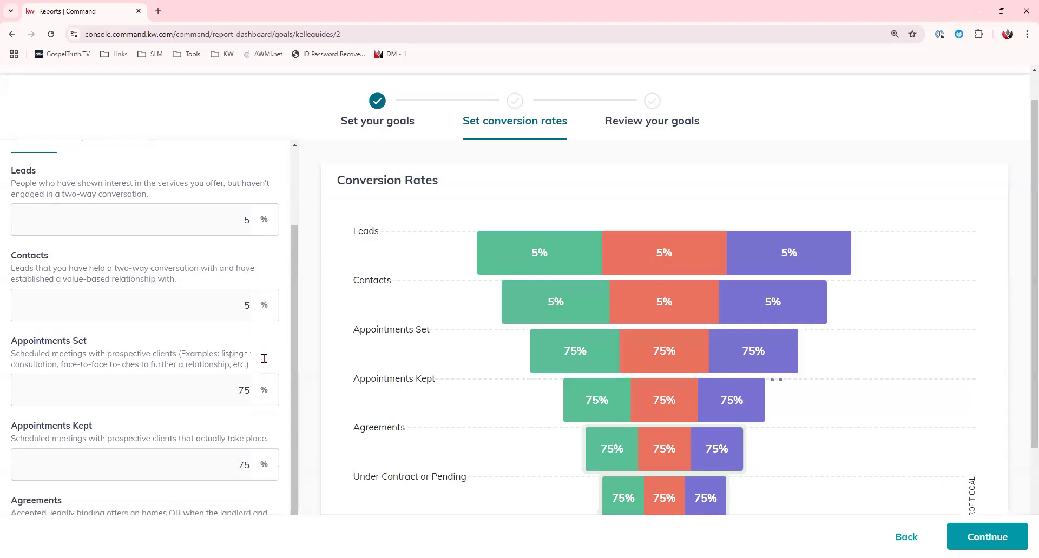
scroll(286, 350, down, 1)
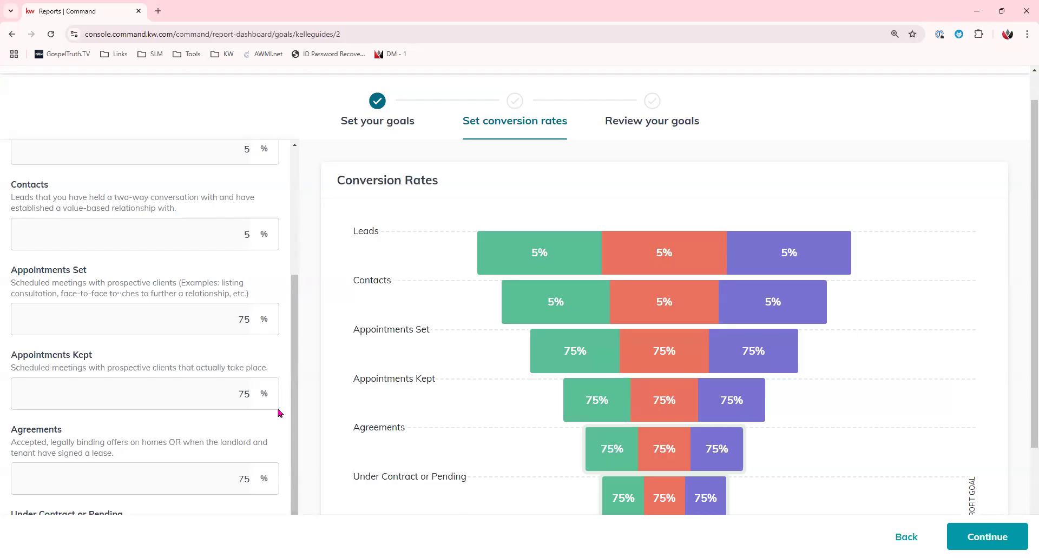
scroll(279, 413, down, 3)
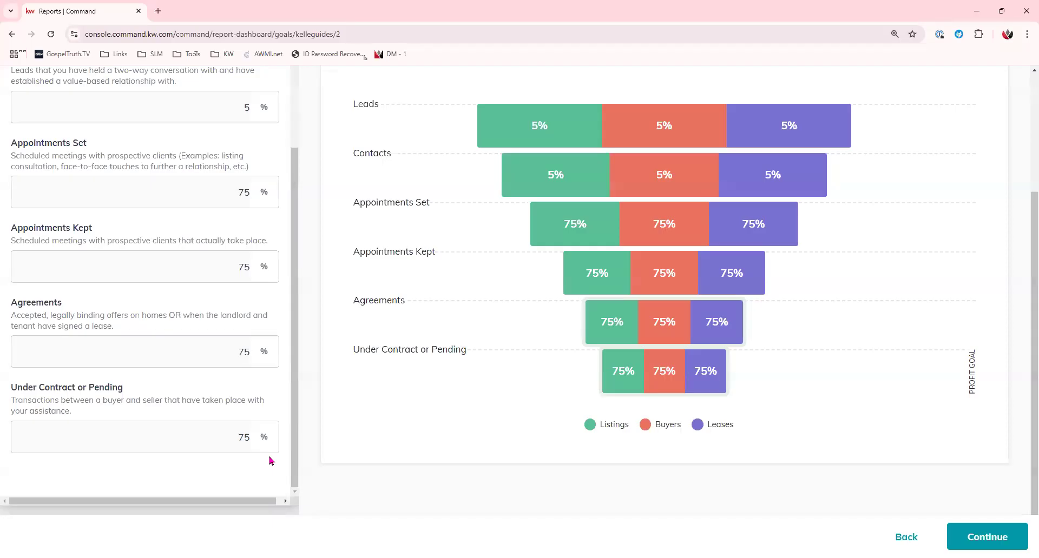
scroll(271, 461, up, 3)
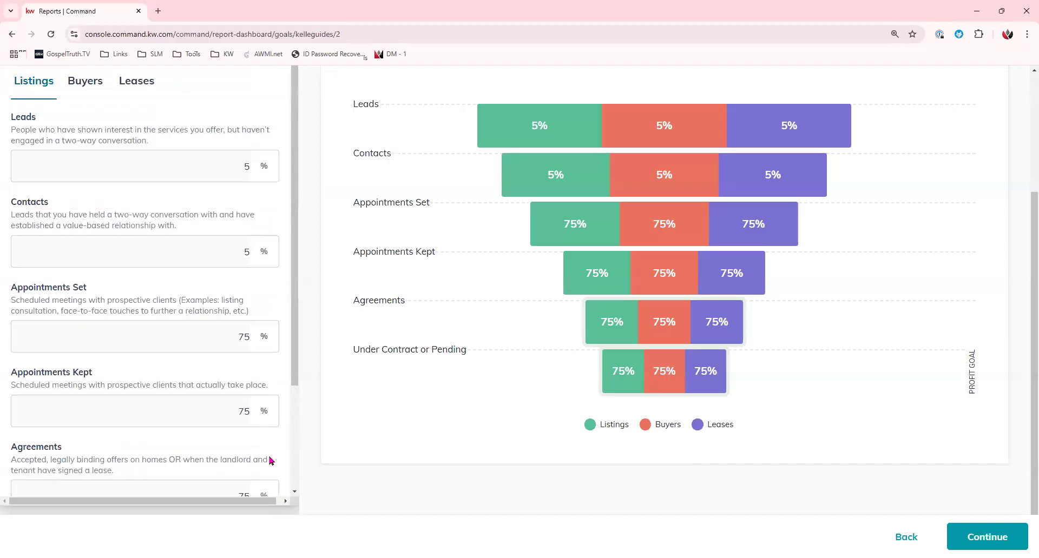
scroll(272, 461, up, 2)
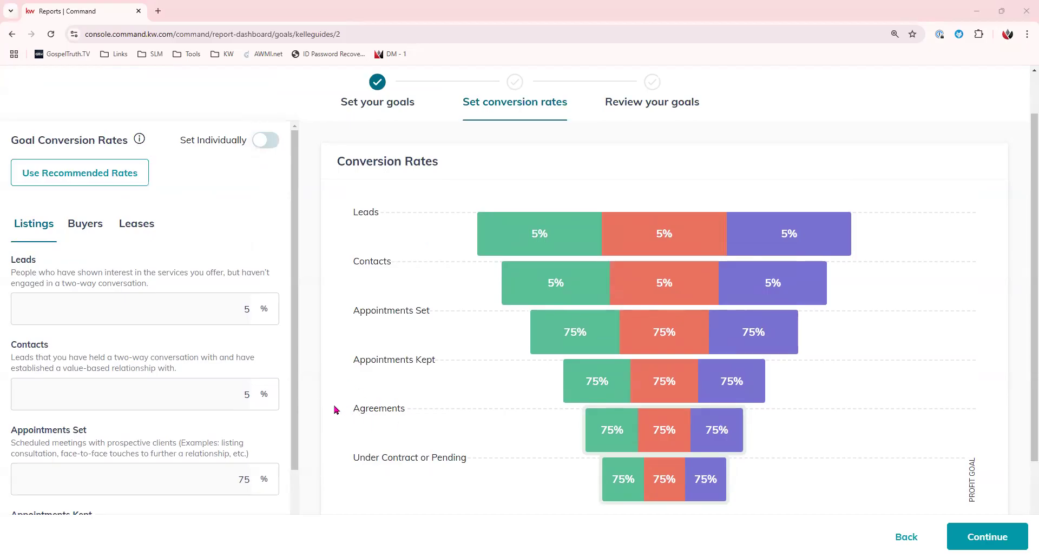
Enable individually set conversion rates and set the Listings Leads rate to 50%.
click(269, 142)
click(240, 308)
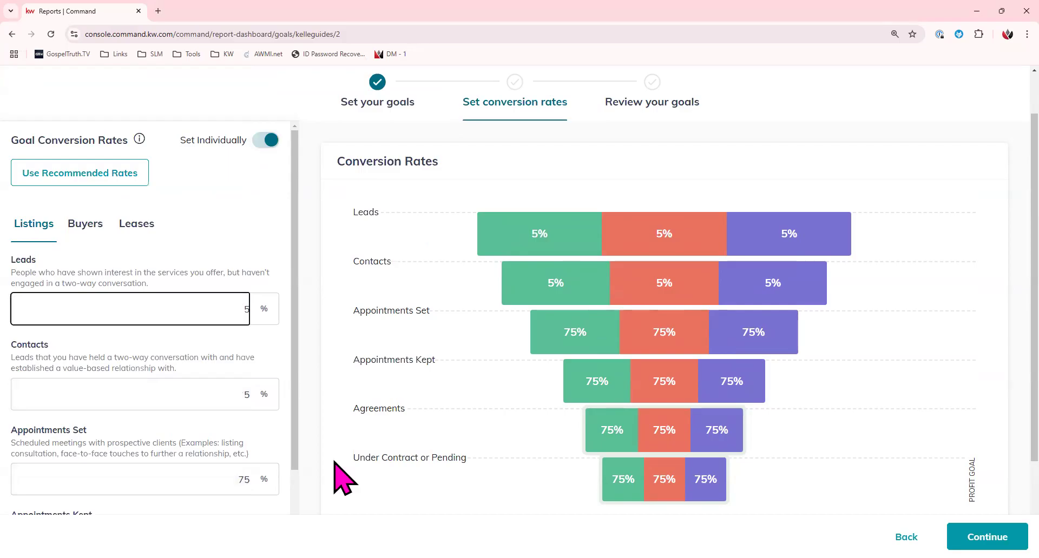
key(BackSpace)
text(50)
key(Tab)
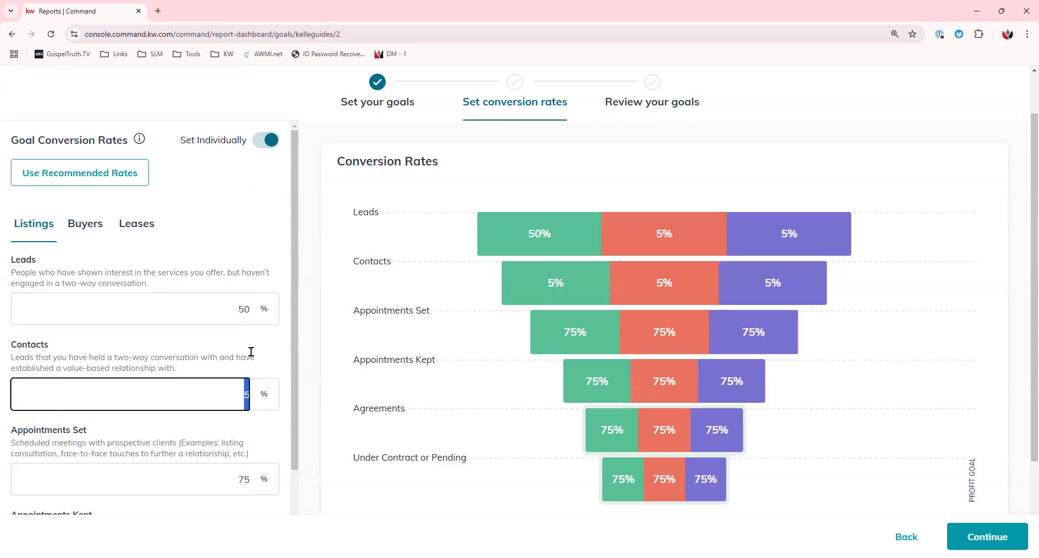
Set the Listings Leads and Contacts conversion rates to 5%.
text(5)
key(shift+Tab)
text(5)
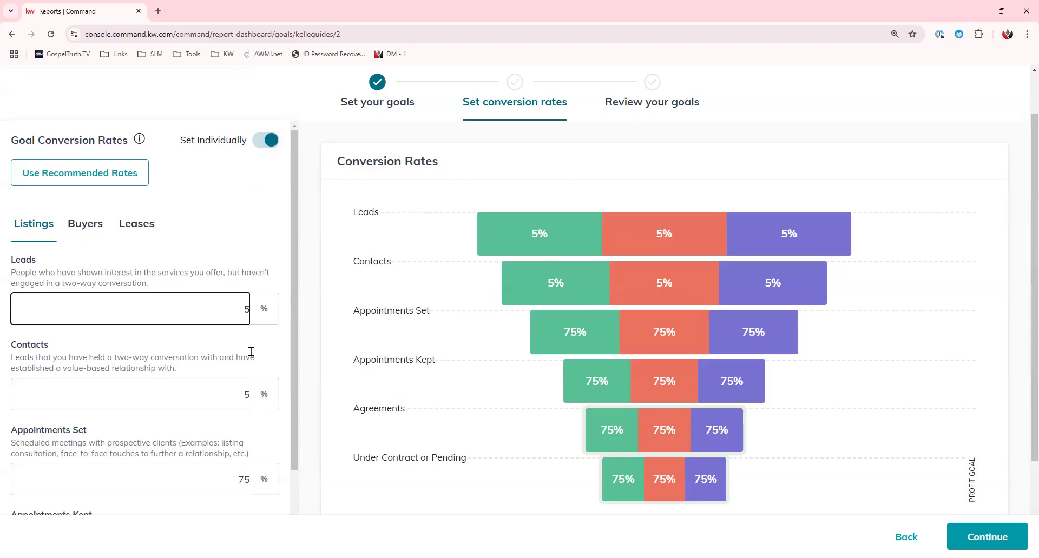
click(208, 200)
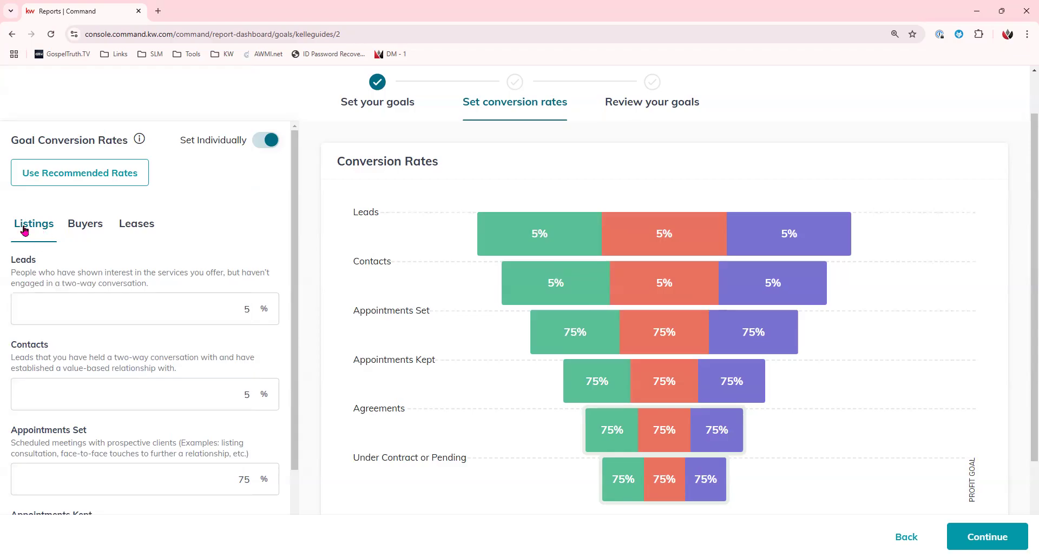
View the Buyers and Leases conversion rates, and disable individually set rates.
click(91, 222)
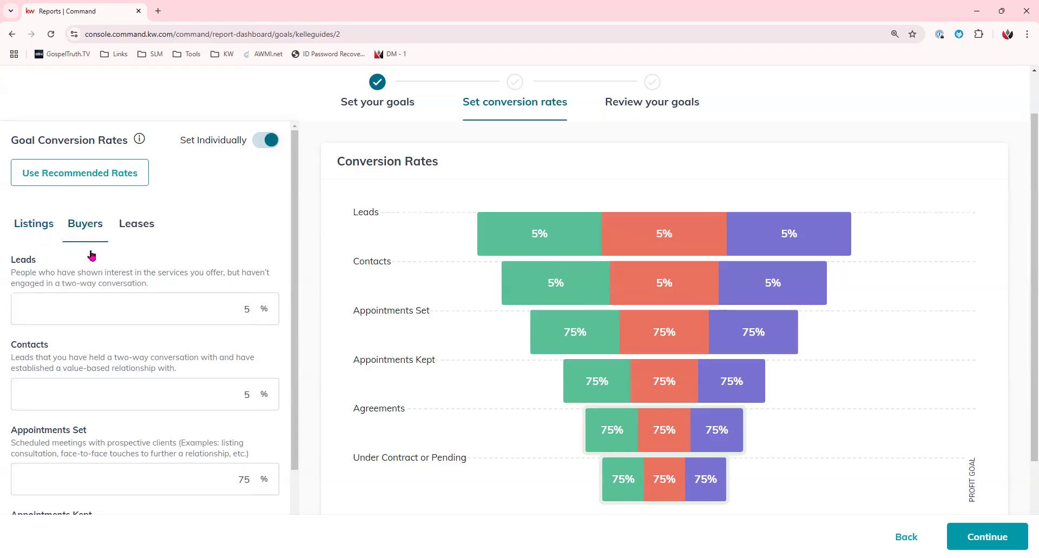
click(131, 230)
click(271, 139)
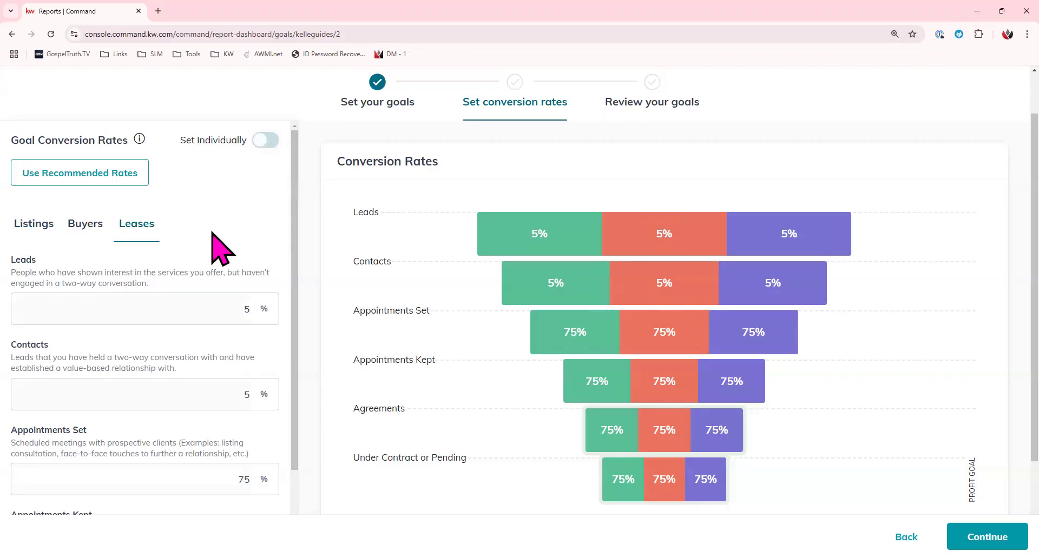
Reapply the recommended conversion rates and continue to the goals review.
click(81, 180)
click(34, 227)
click(987, 537)
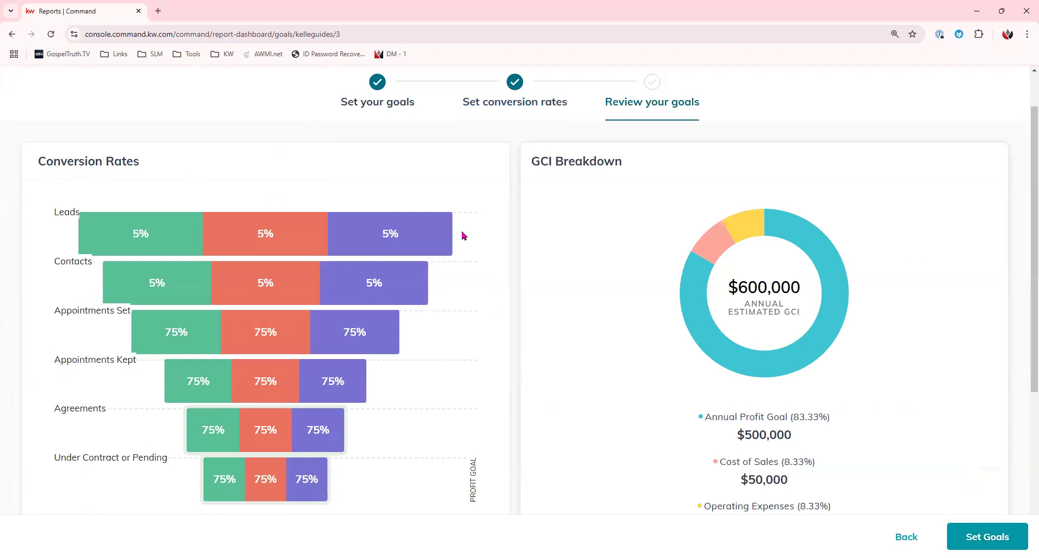
Review the conversion rates and GCI breakdown categories, and submit the 2025 goals.
scroll(665, 413, down, 1)
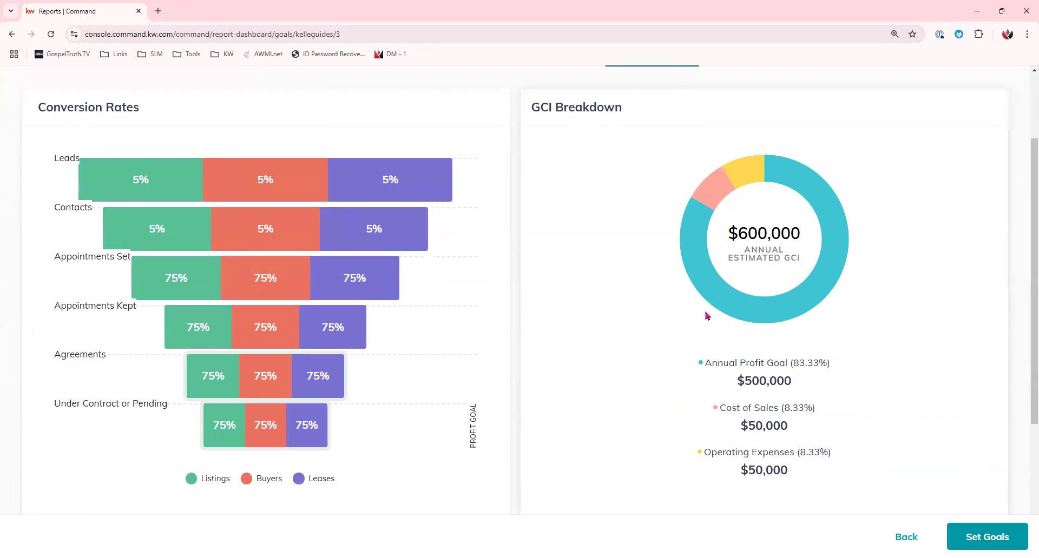
mouse_move(728, 277)
mouse_move(793, 415)
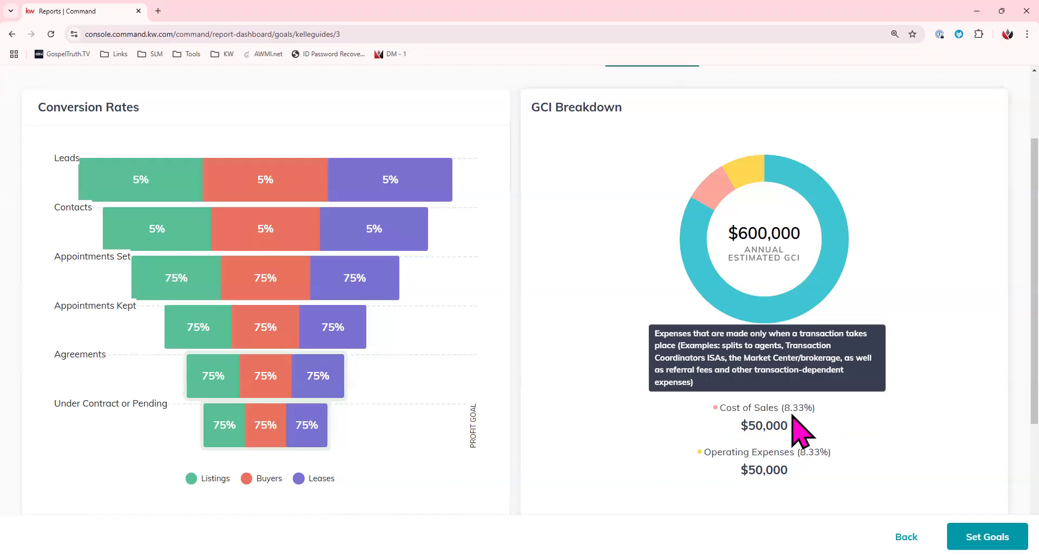
mouse_move(796, 454)
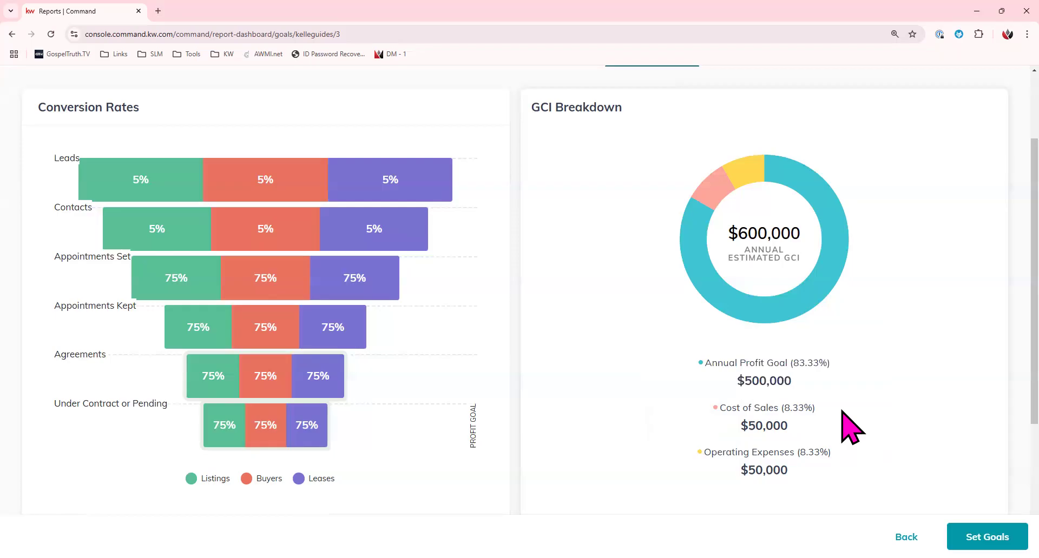
scroll(853, 428, up, 2)
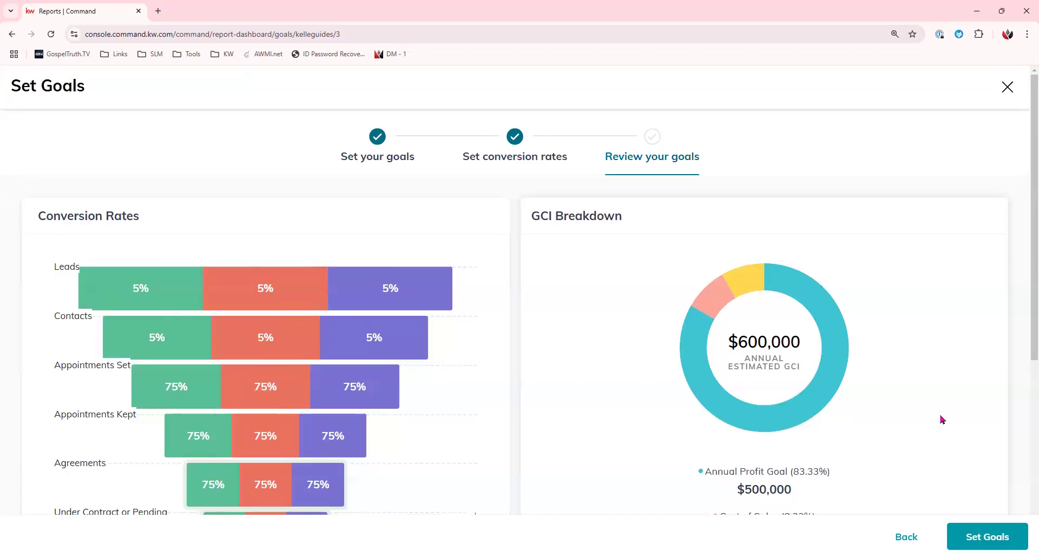
scroll(941, 419, down, 1)
click(974, 538)
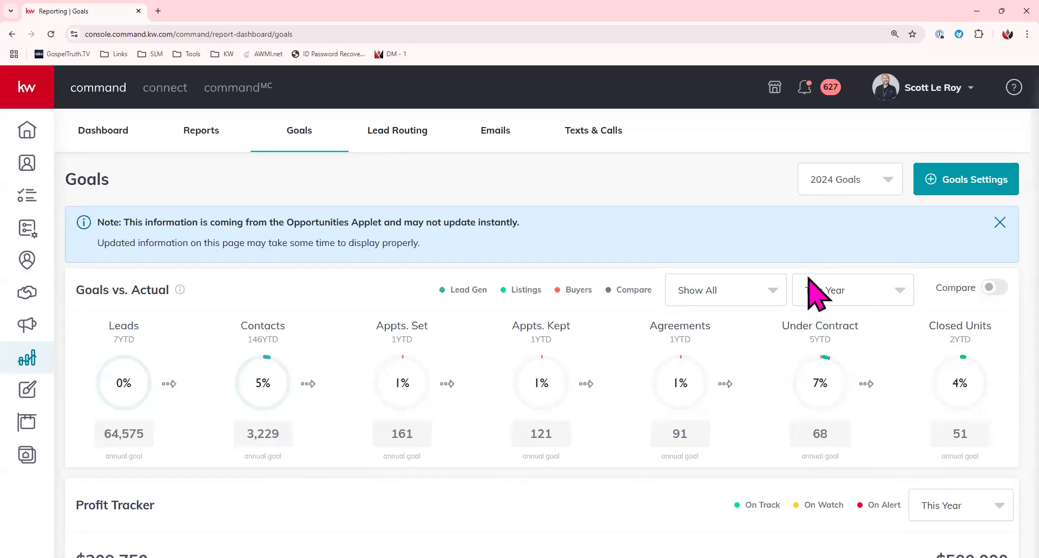
Display the 2025 Goals, check their Goals vs. Actual and Profit Tracker, and return to the 2024 Goals.
click(849, 191)
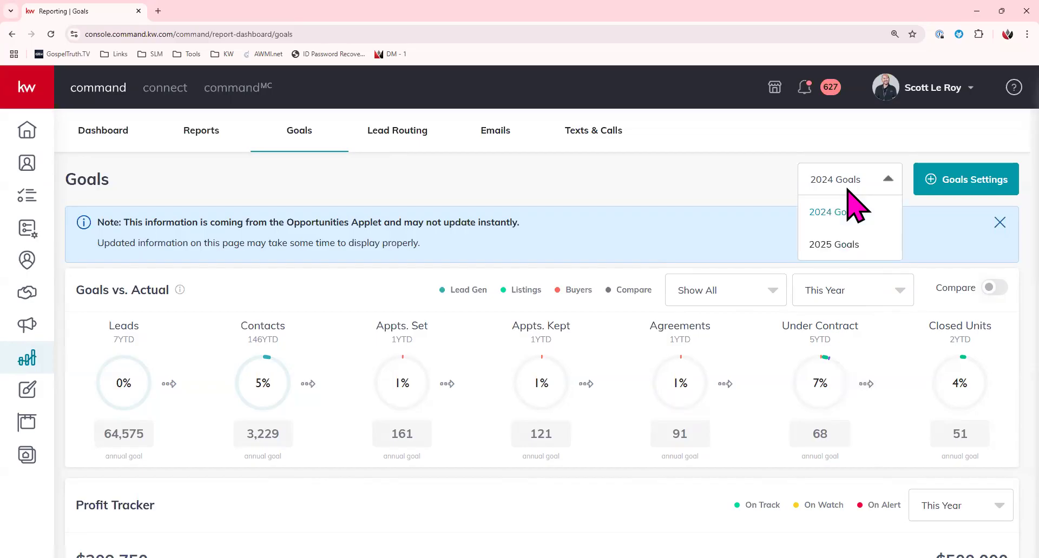
click(838, 246)
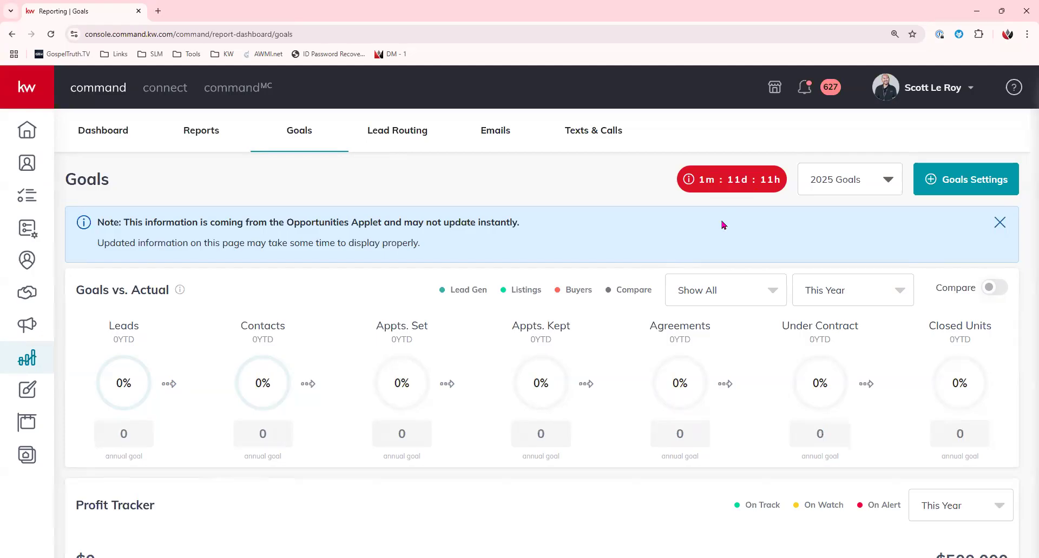
scroll(712, 424, down, 2)
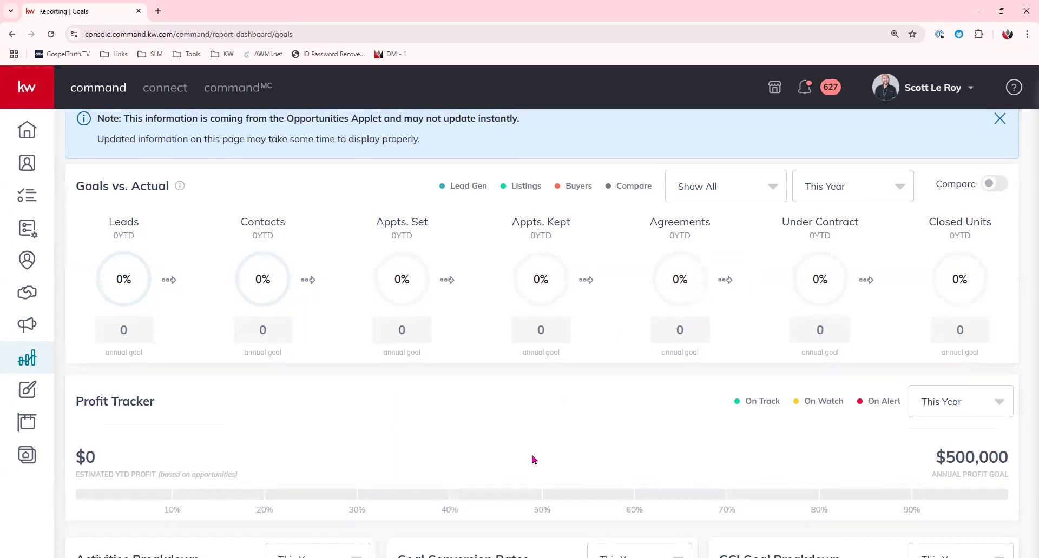
scroll(533, 460, up, 2)
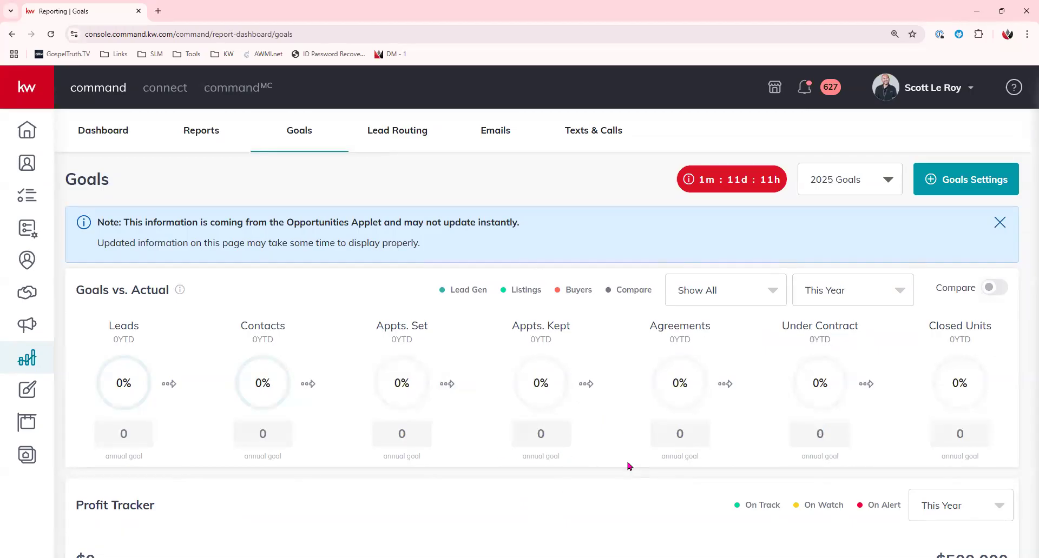
click(884, 192)
click(869, 214)
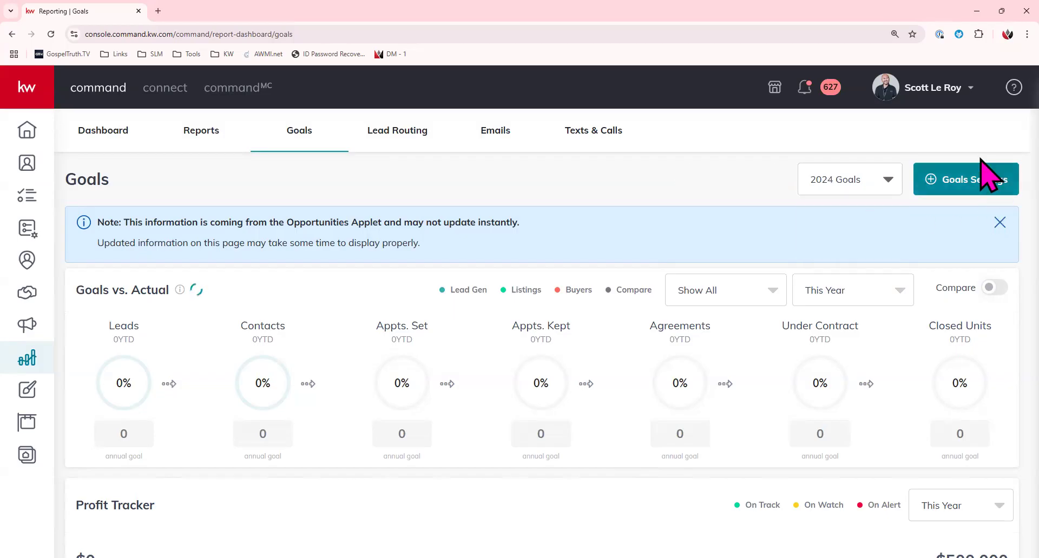
Reopen the goal-setting guide and check the 2025 profit goals, expenses, business makeup and average commissions.
click(943, 184)
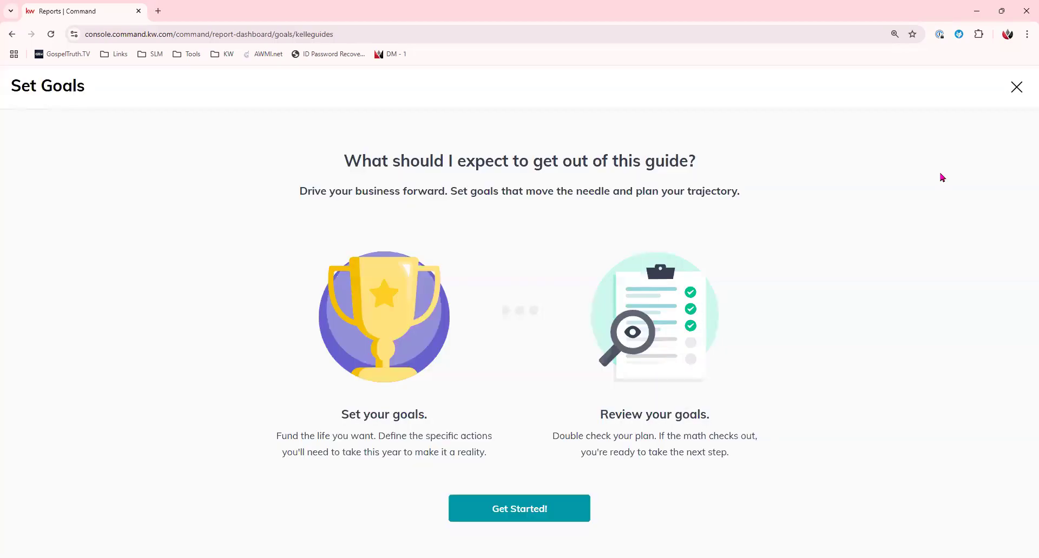
click(543, 512)
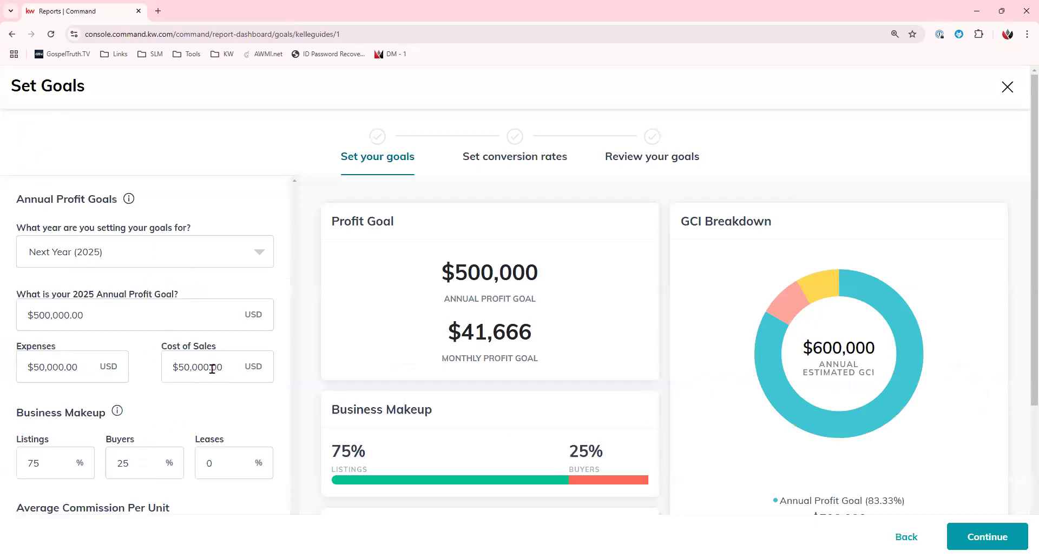
click(76, 367)
scroll(696, 359, down, 2)
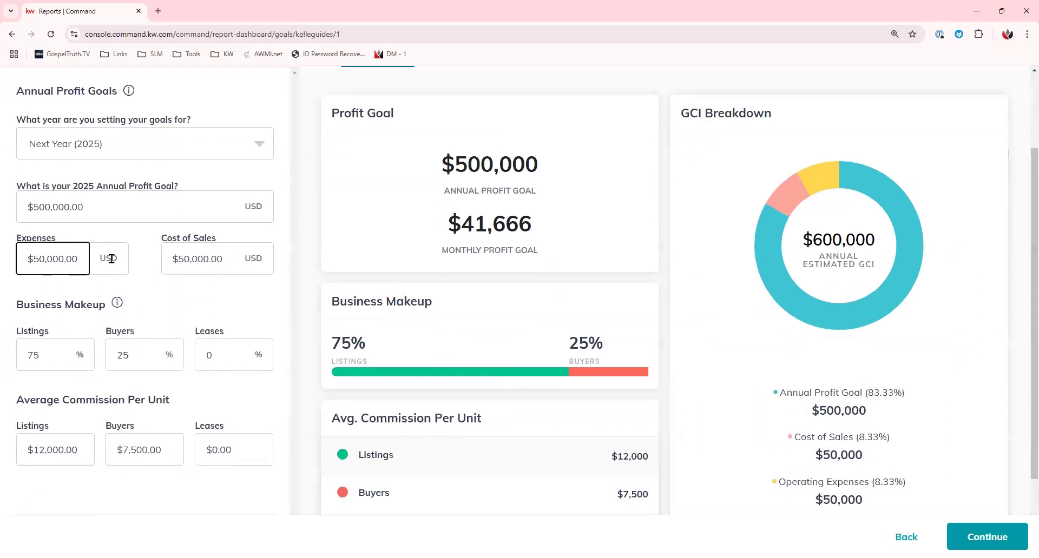